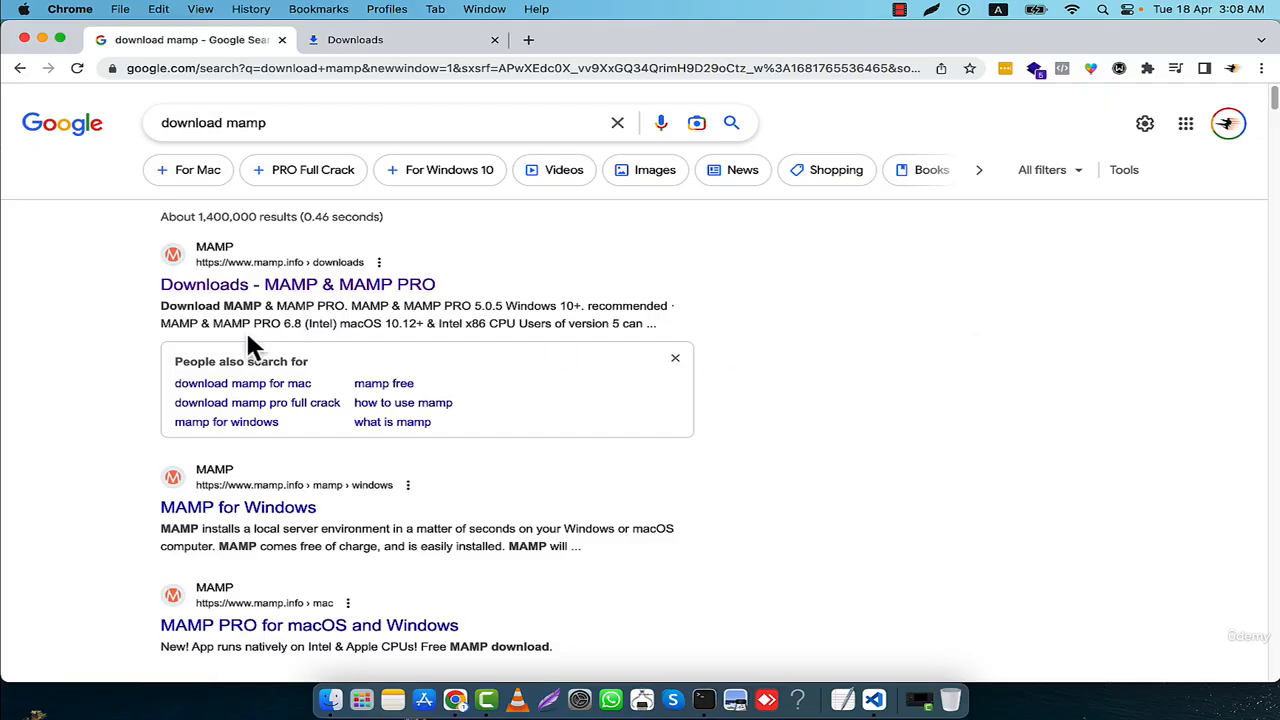
- Open the Downloads - MAMP & MAMP PRO page from the "download mamp" search results
{"action": "left_click_drag", "start_coordinate": [165, 124], "coordinate": [268, 122]}
{"action": "left_click", "coordinate": [268, 122]}
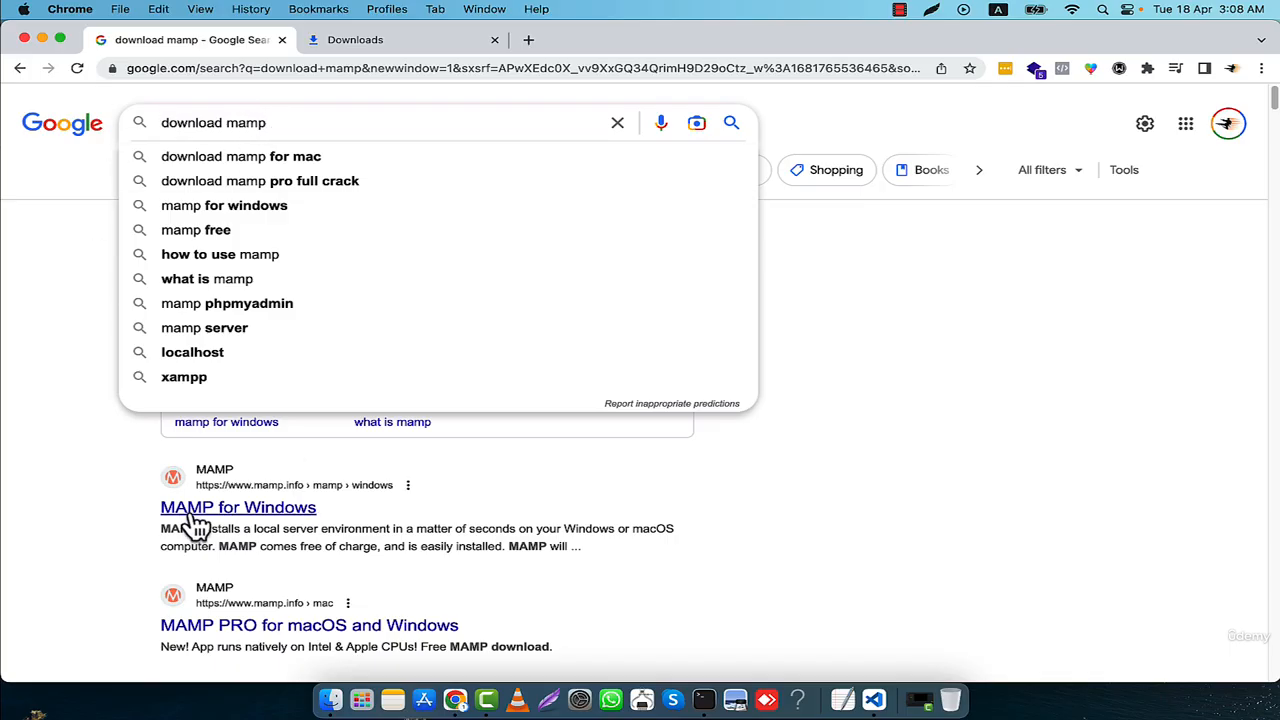
{"action": "left_click", "coordinate": [1037, 491]}
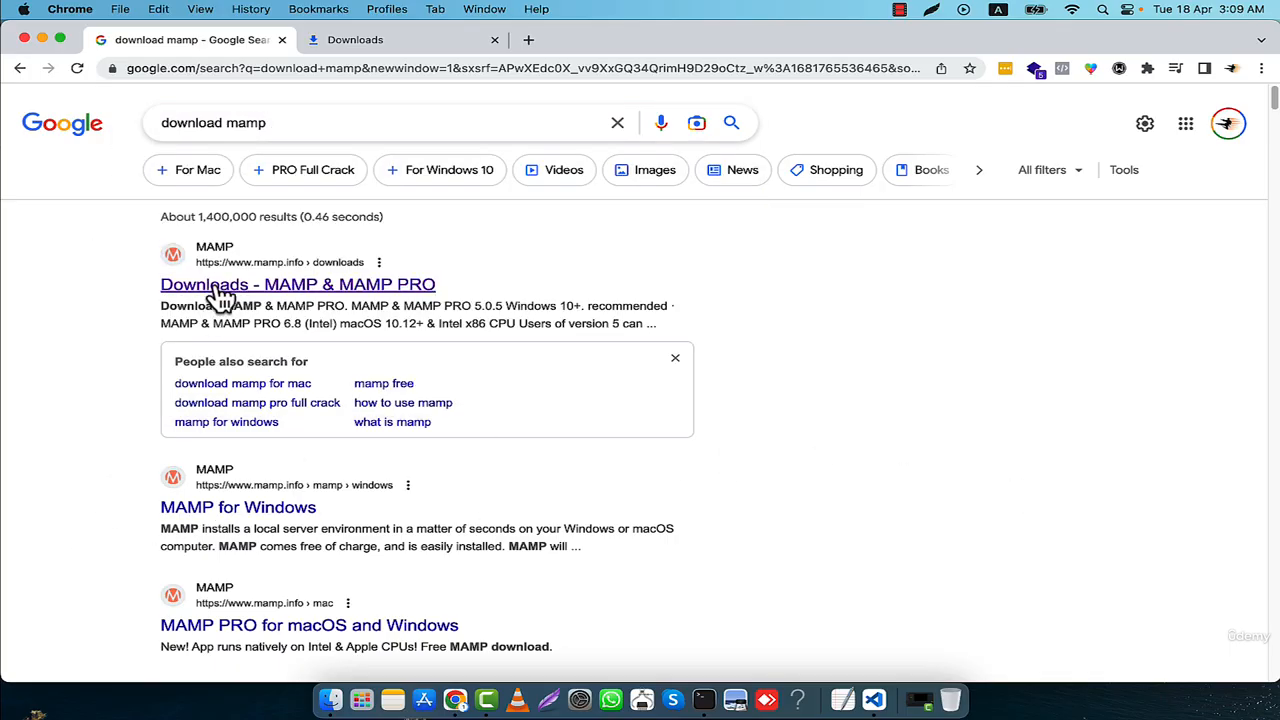
{"action": "left_click", "coordinate": [305, 288]}
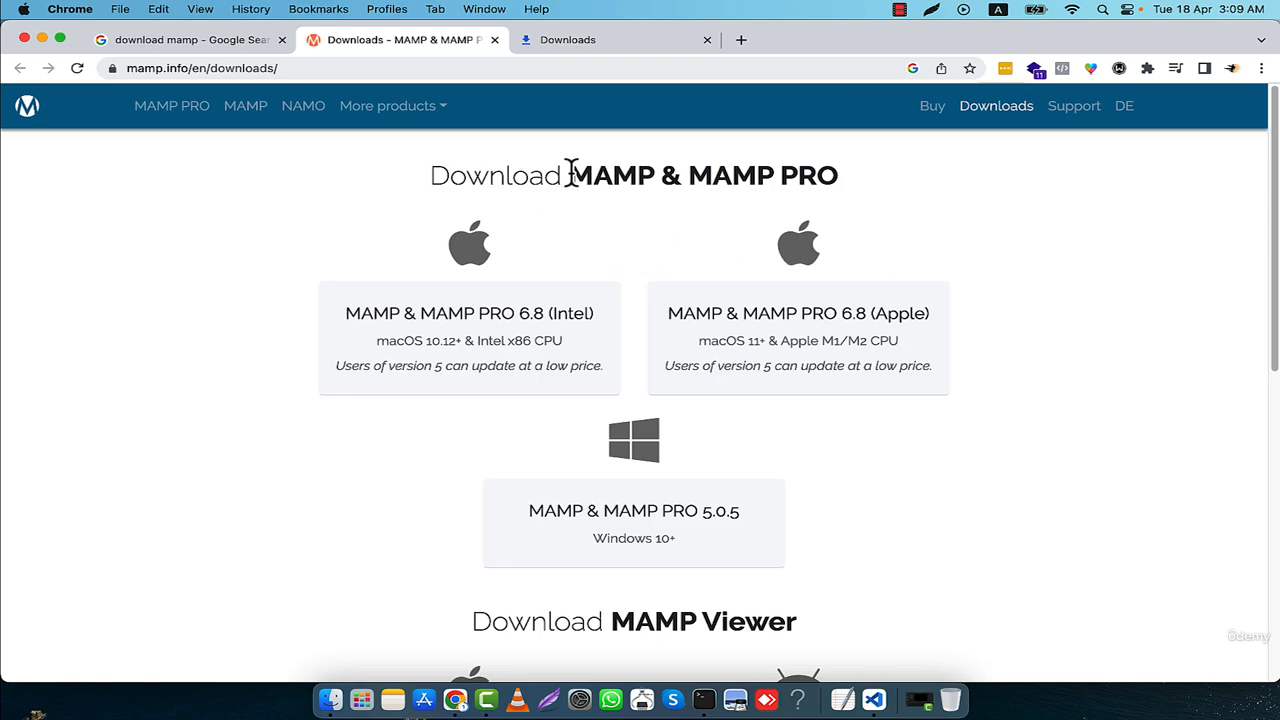
{"action": "left_click_drag", "start_coordinate": [568, 174], "coordinate": [660, 172]}
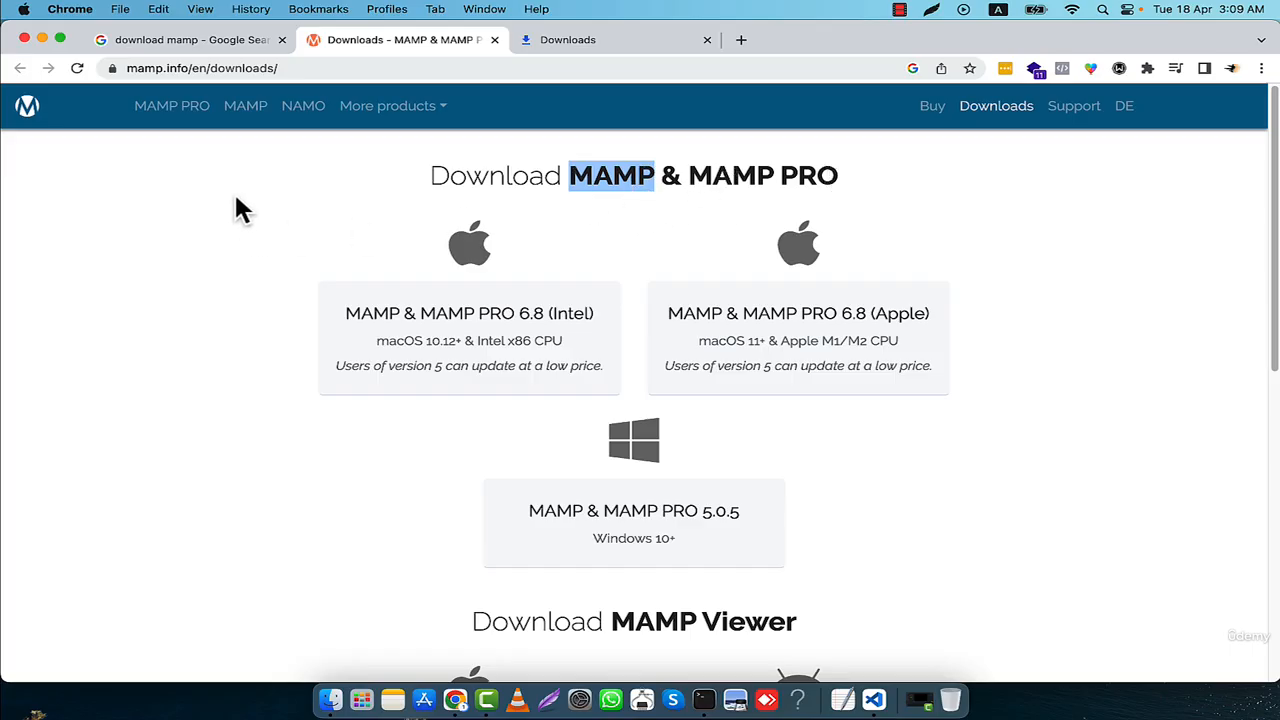
- Open the MAMP product page and download the free Mac (Apple) version for macOS 11+ and M1/M2 CPUs
{"action": "left_click", "coordinate": [246, 112]}
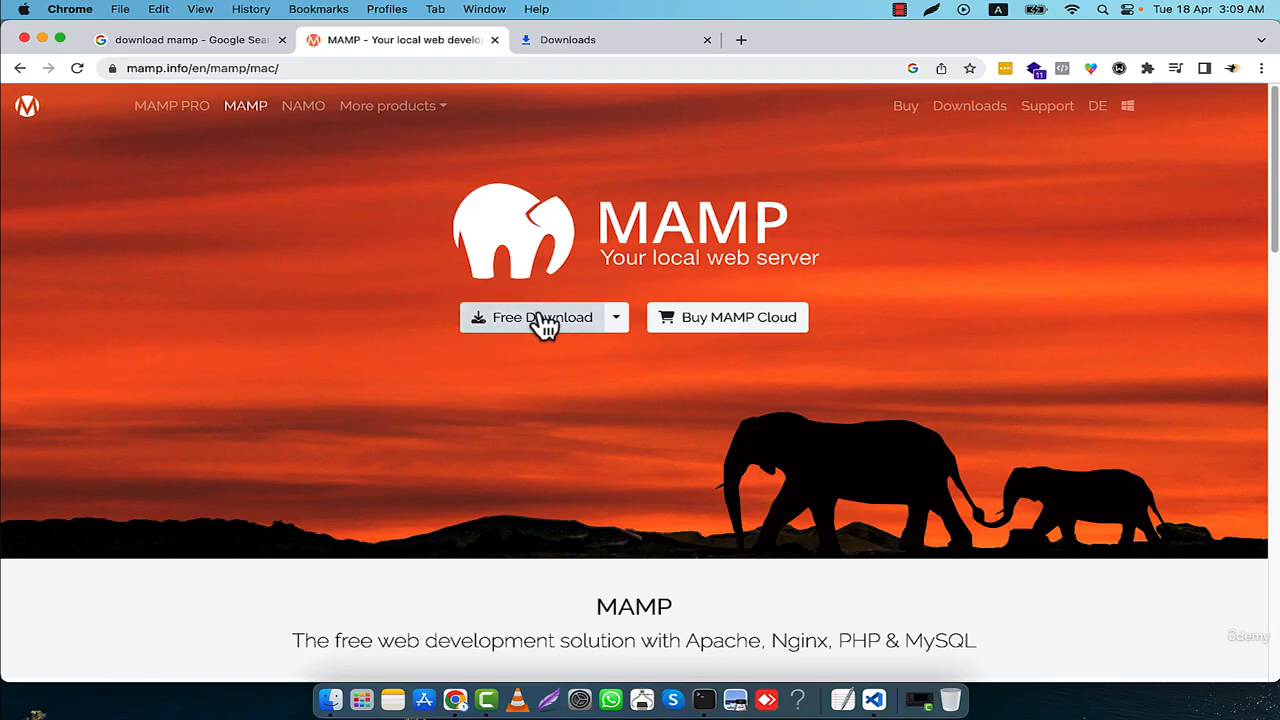
{"action": "left_click", "coordinate": [617, 320]}
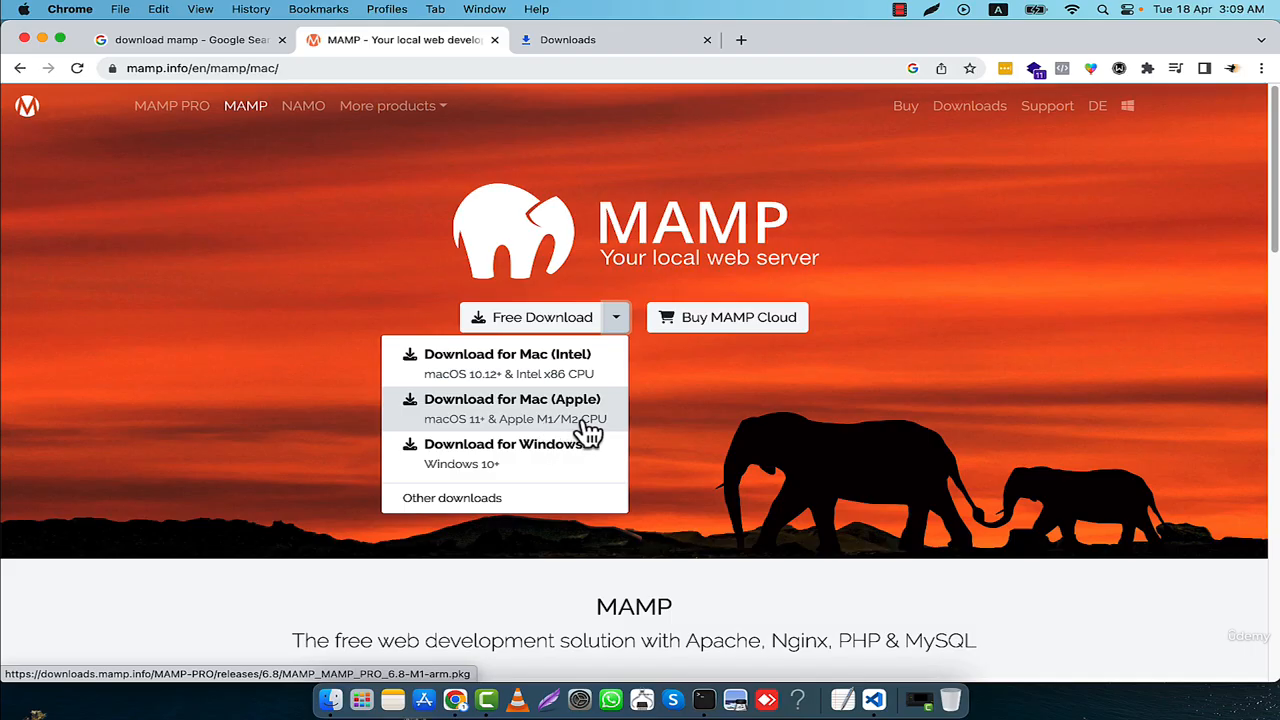
{"action": "left_click", "coordinate": [520, 412]}
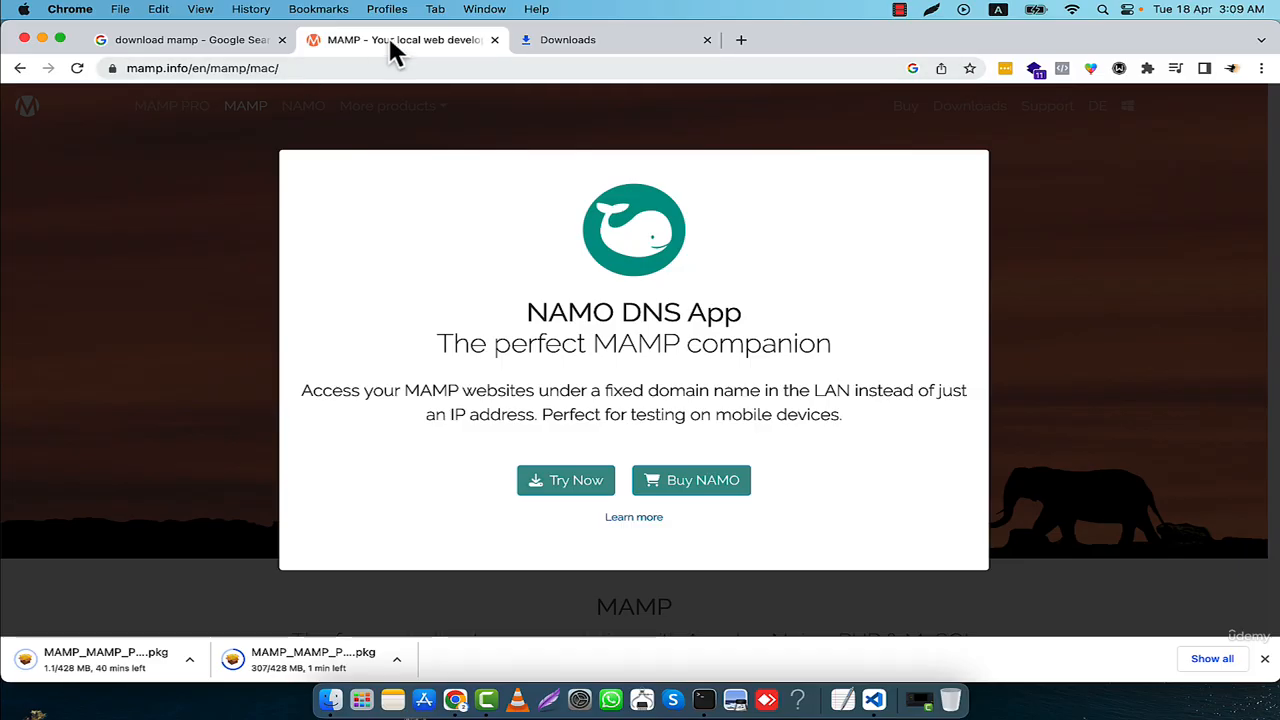
- Dismiss the NAMO promotion, cancel the duplicate MAMP_MAMP_PRO_6.8-M1-arm (1).pkg download and remove it from the downloads list
{"action": "left_click", "coordinate": [1060, 320]}
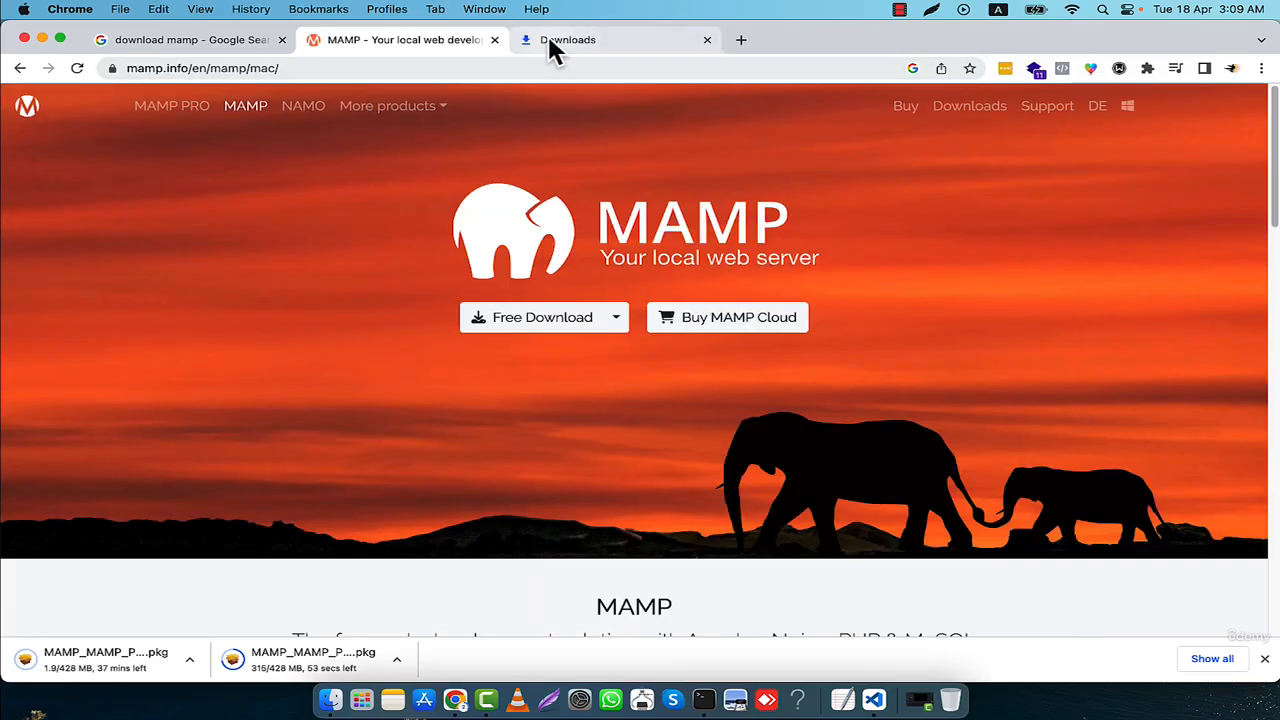
{"action": "left_click", "coordinate": [549, 43]}
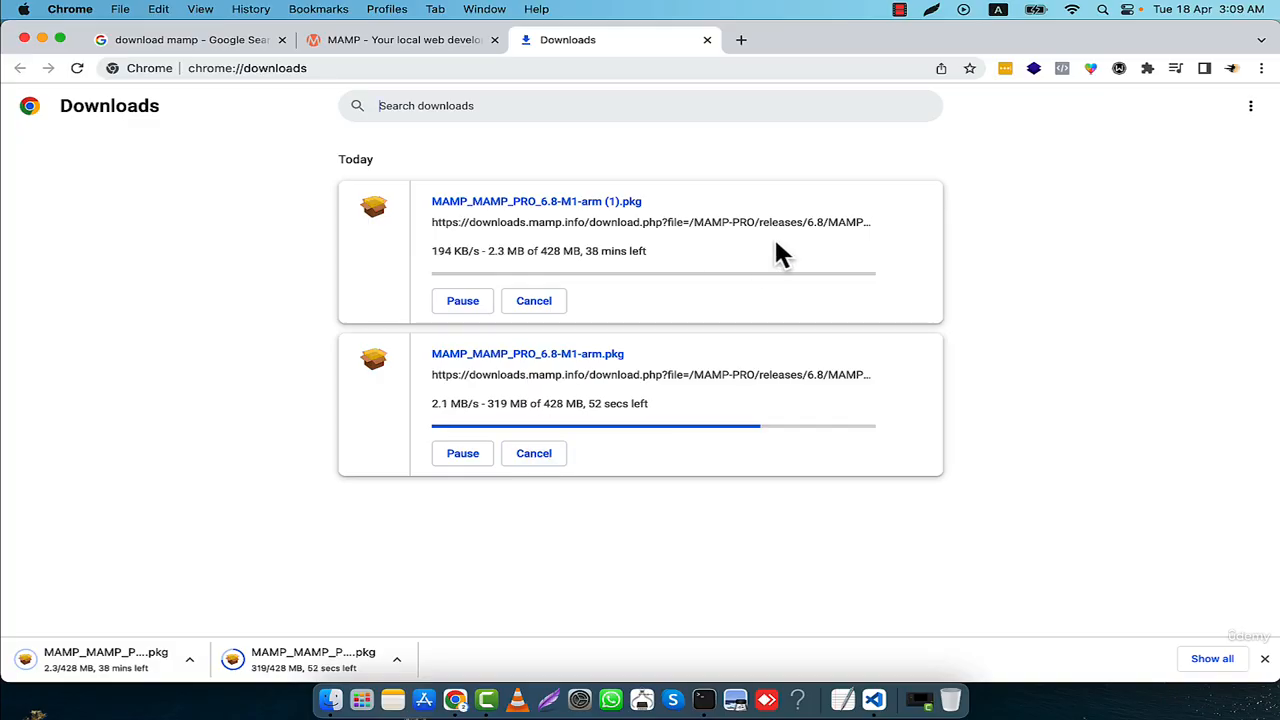
{"action": "left_click", "coordinate": [530, 302]}
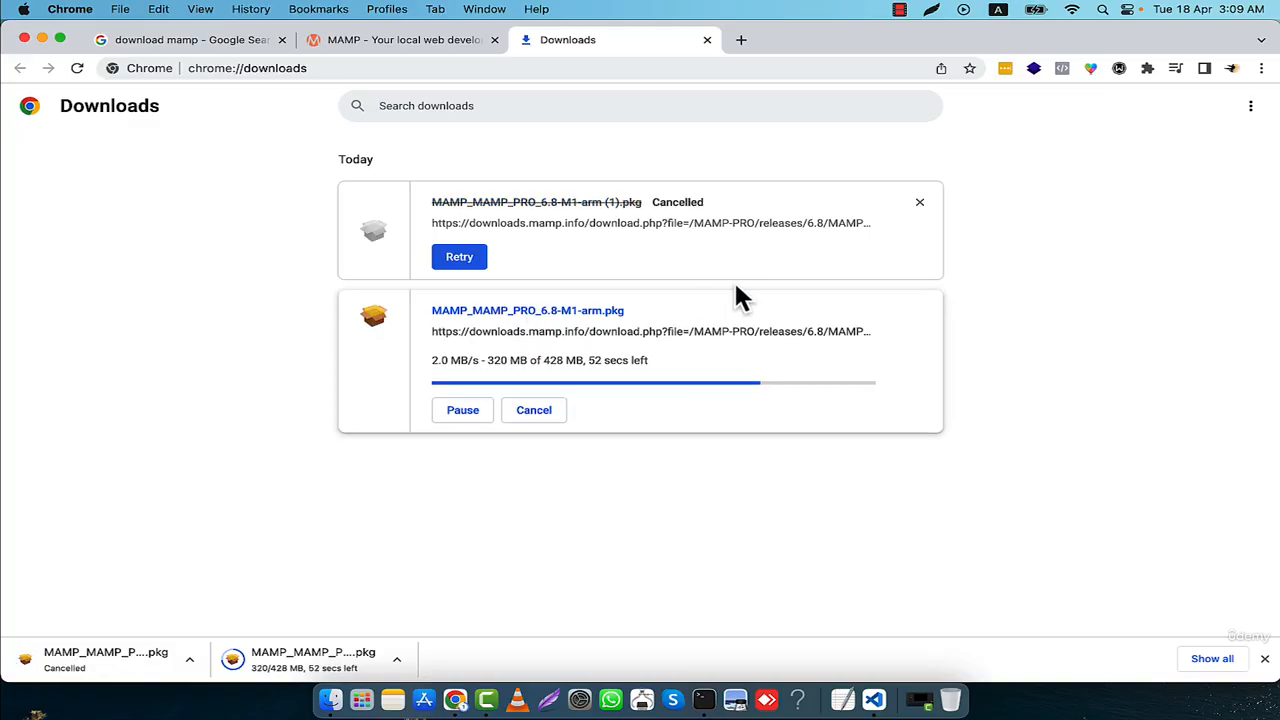
{"action": "left_click", "coordinate": [920, 205]}
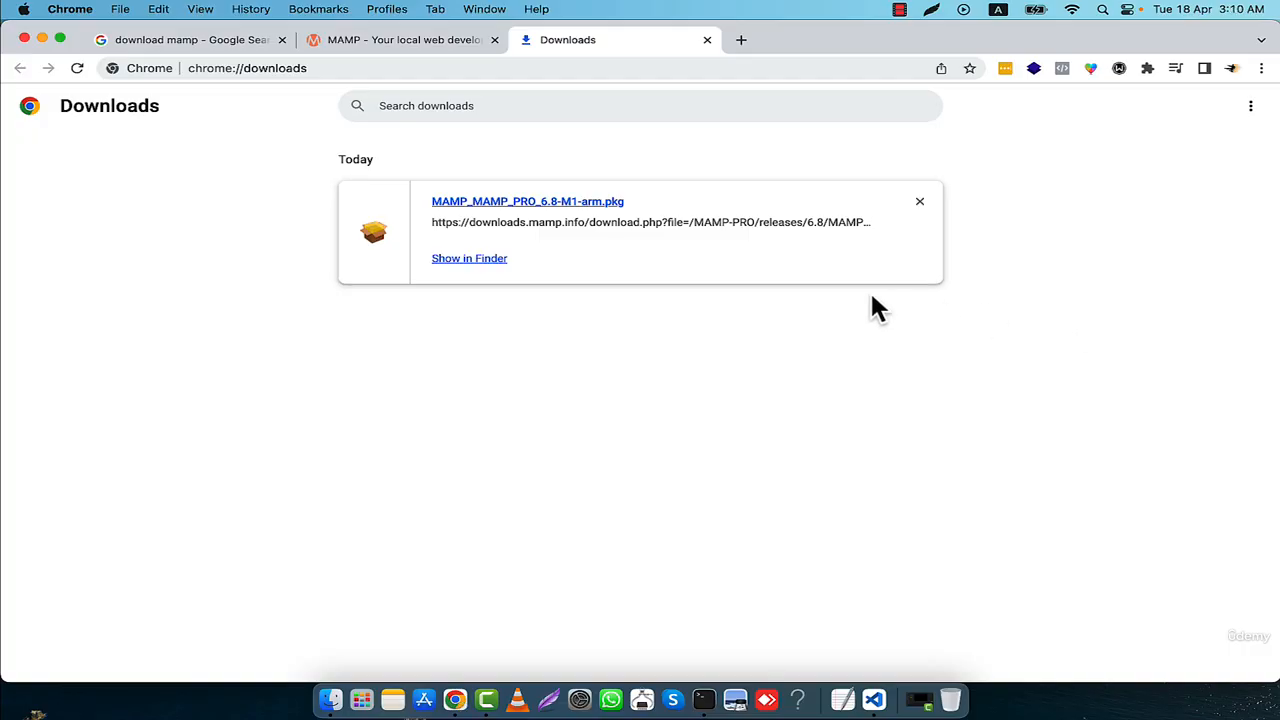
- Show the downloaded MAMP_MAMP_PRO_6.8-M1-arm.pkg in Finder and launch its installer
{"action": "left_click", "coordinate": [460, 259]}
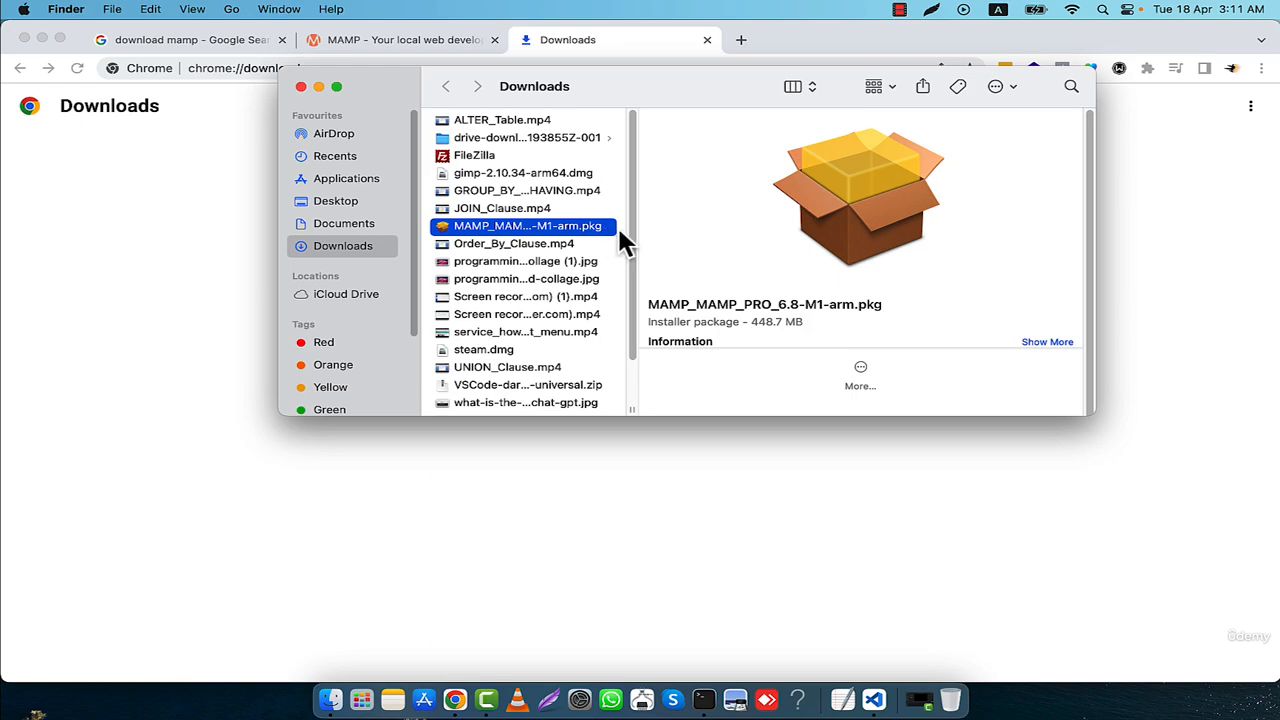
{"action": "scroll", "coordinate": [788, 285], "scroll_direction": "down", "scroll_amount": 2}
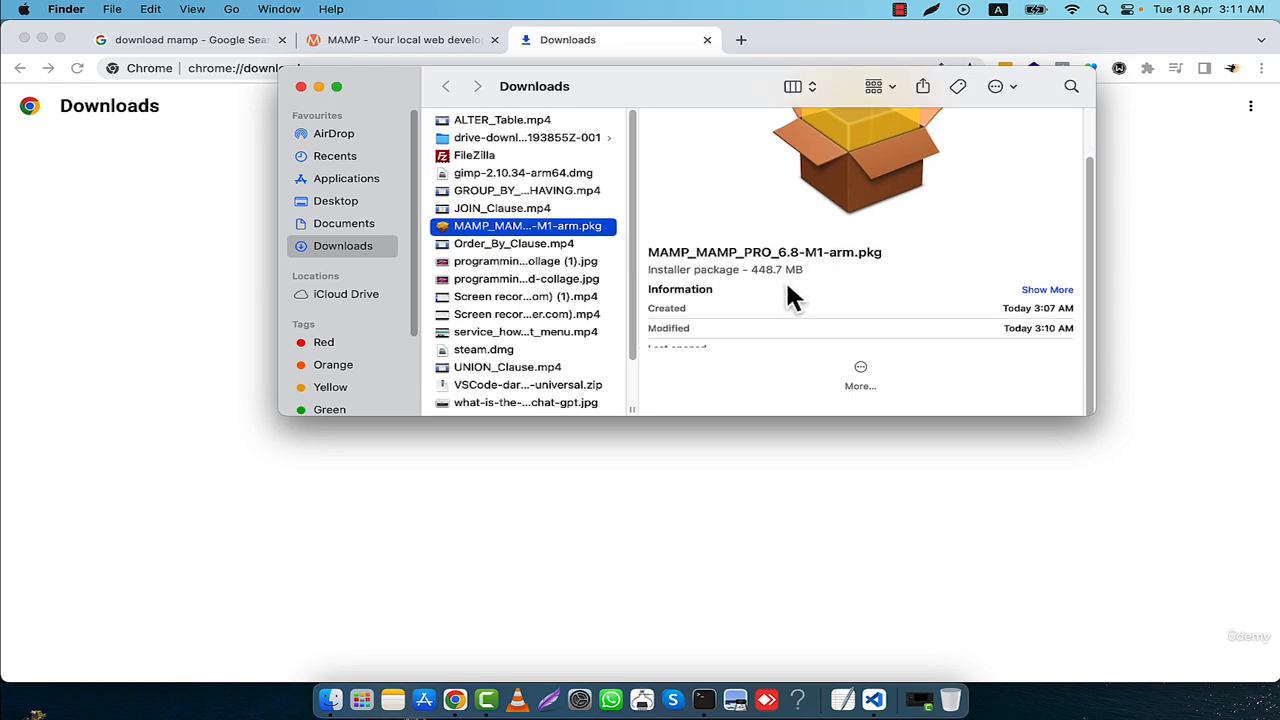
{"action": "double_click", "coordinate": [529, 229]}
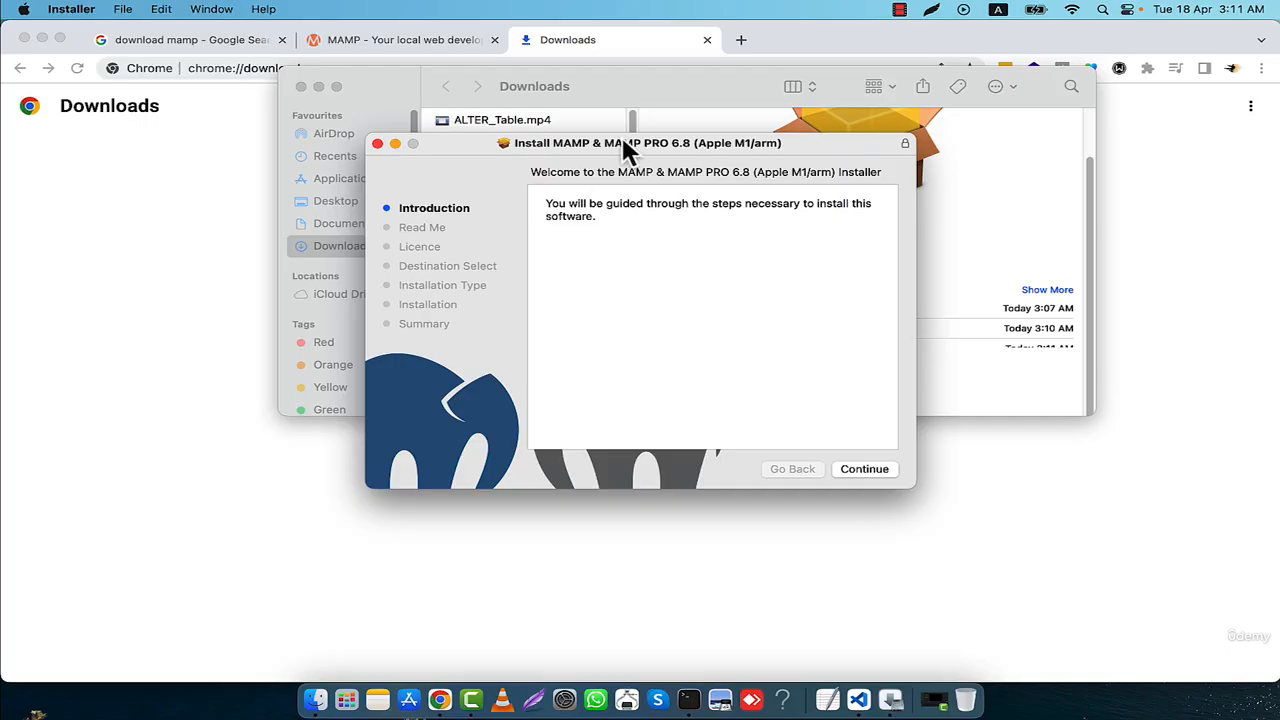
{"action": "left_click_drag", "start_coordinate": [627, 137], "coordinate": [633, 107]}
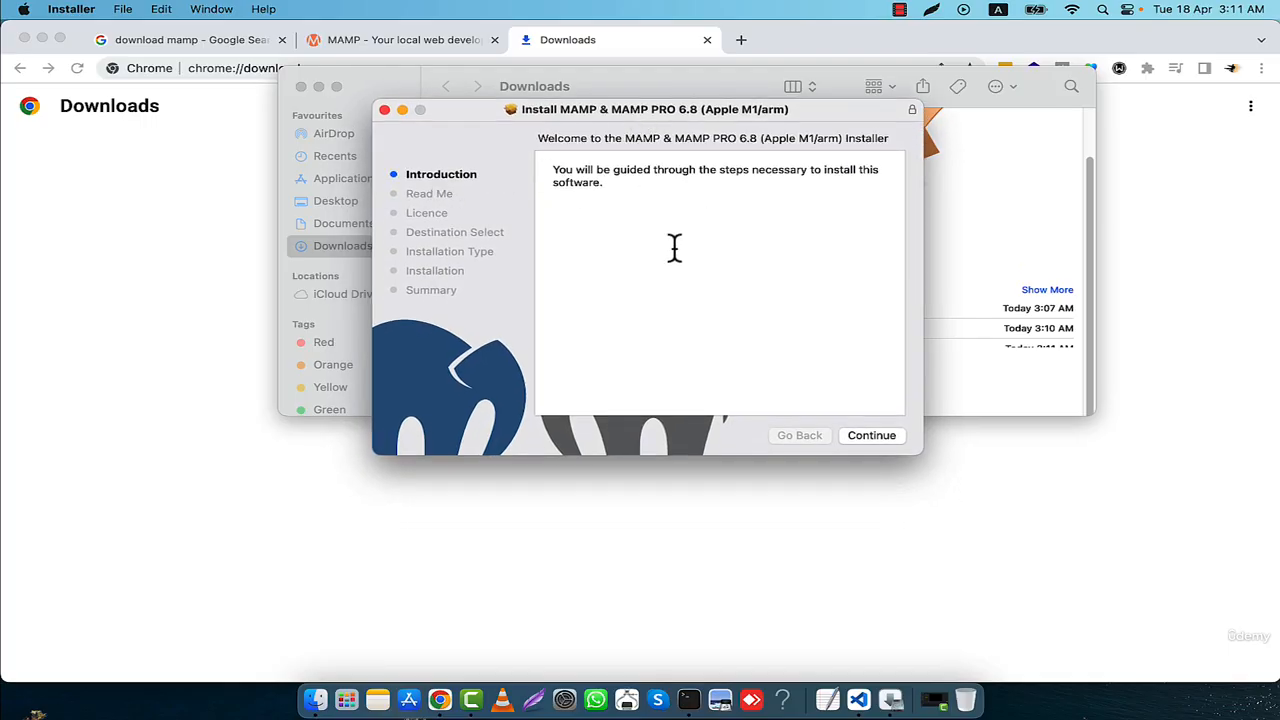
- Proceed through the installer's introduction and Read Me pages and agree to the software licence terms
{"action": "left_click", "coordinate": [868, 436]}
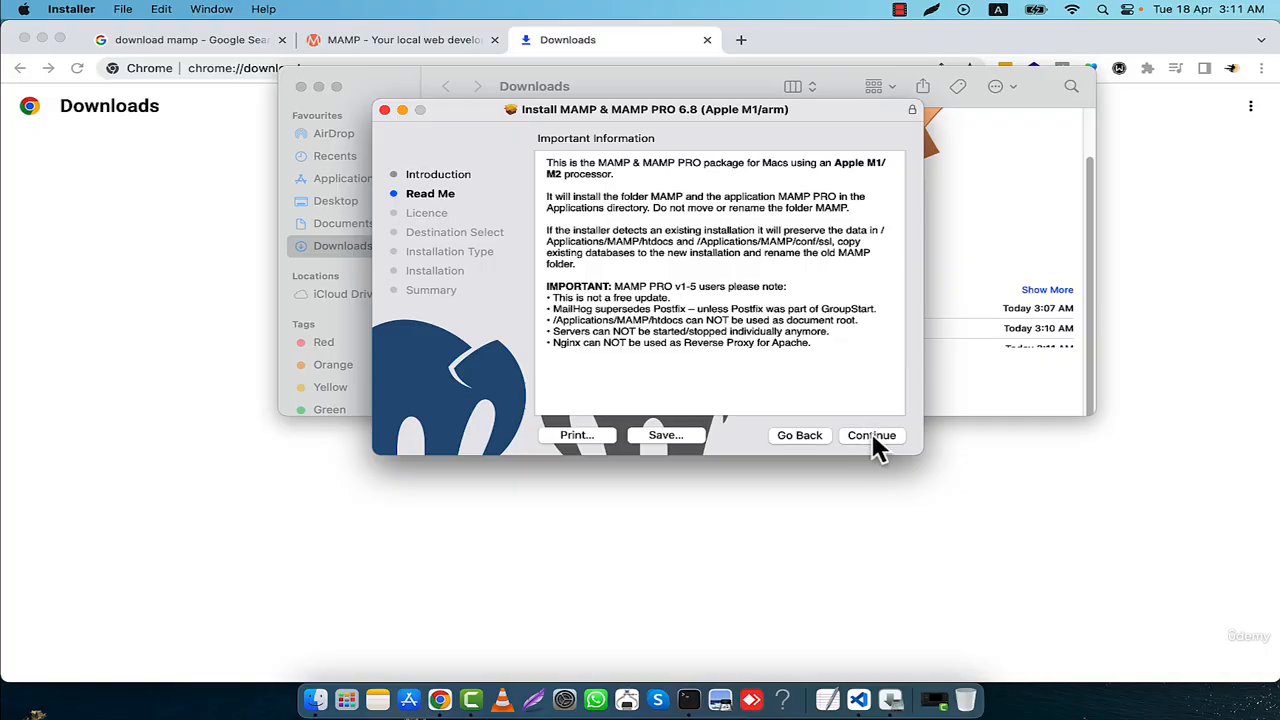
{"action": "left_click", "coordinate": [871, 435]}
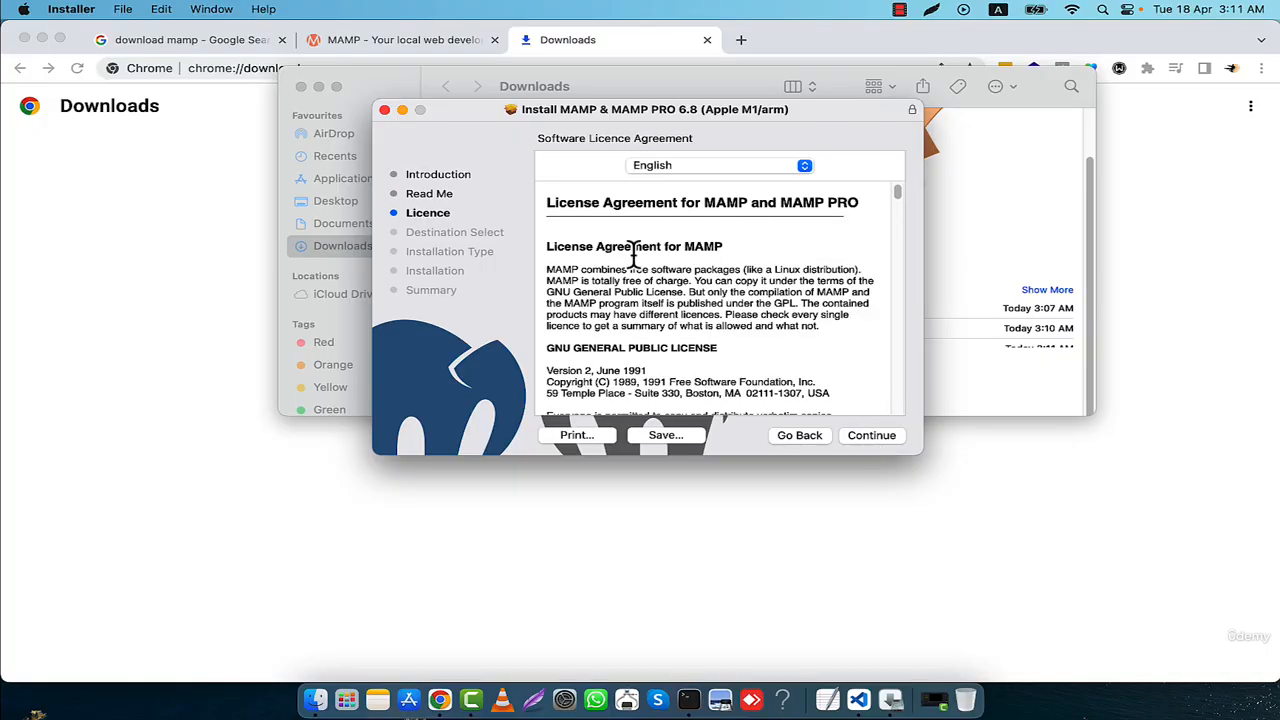
{"action": "left_click", "coordinate": [874, 436]}
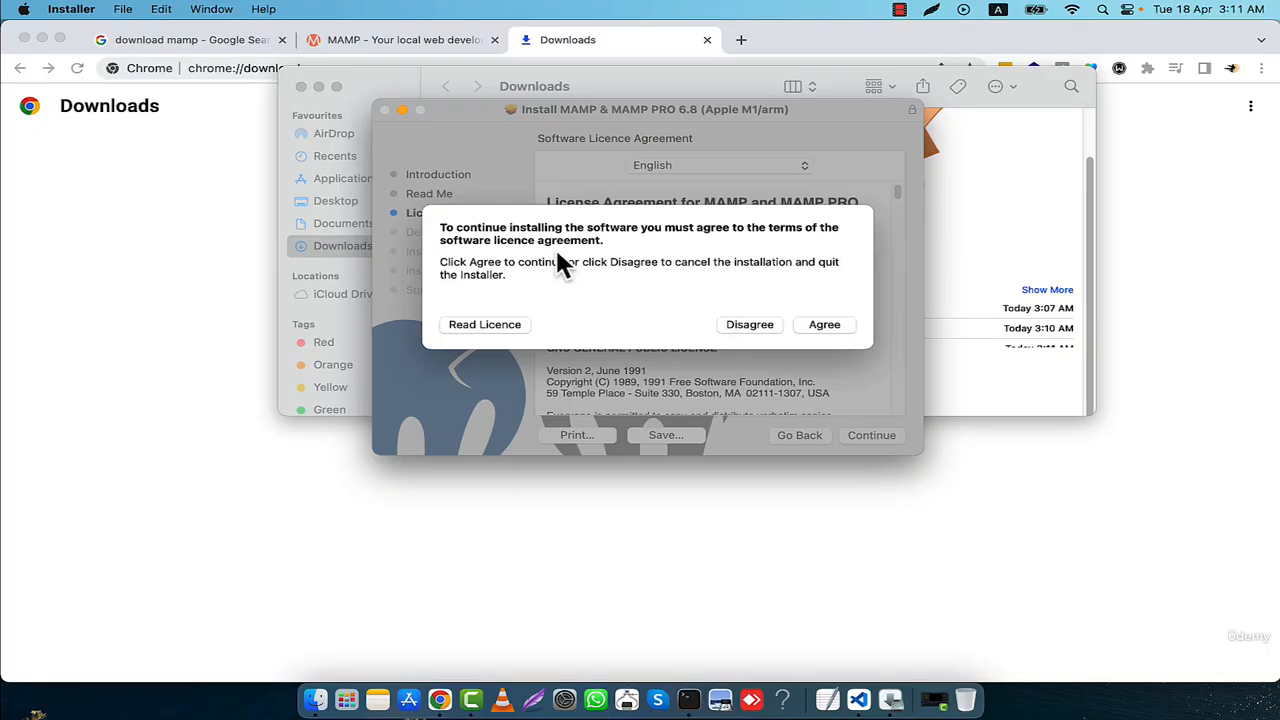
{"action": "left_click", "coordinate": [816, 325]}
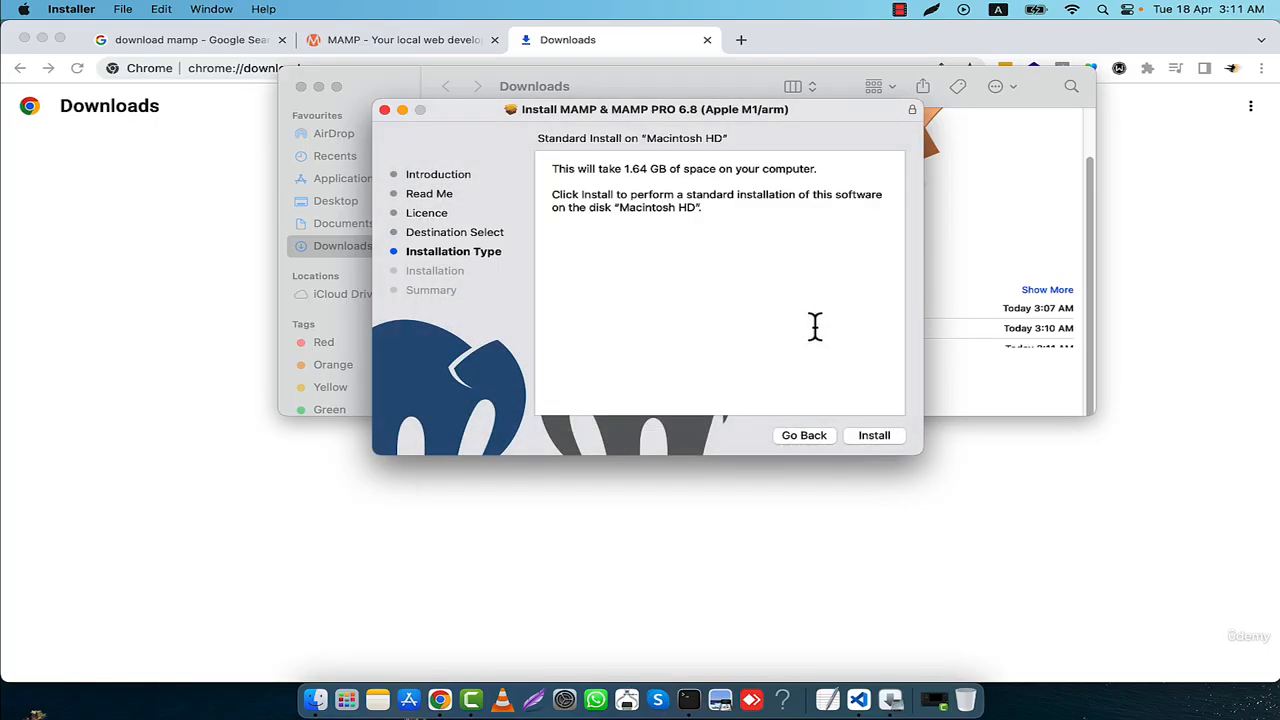
- Run the standard installation, authorise it with the account password, and close the installer while keeping the package
{"action": "left_click", "coordinate": [884, 442]}
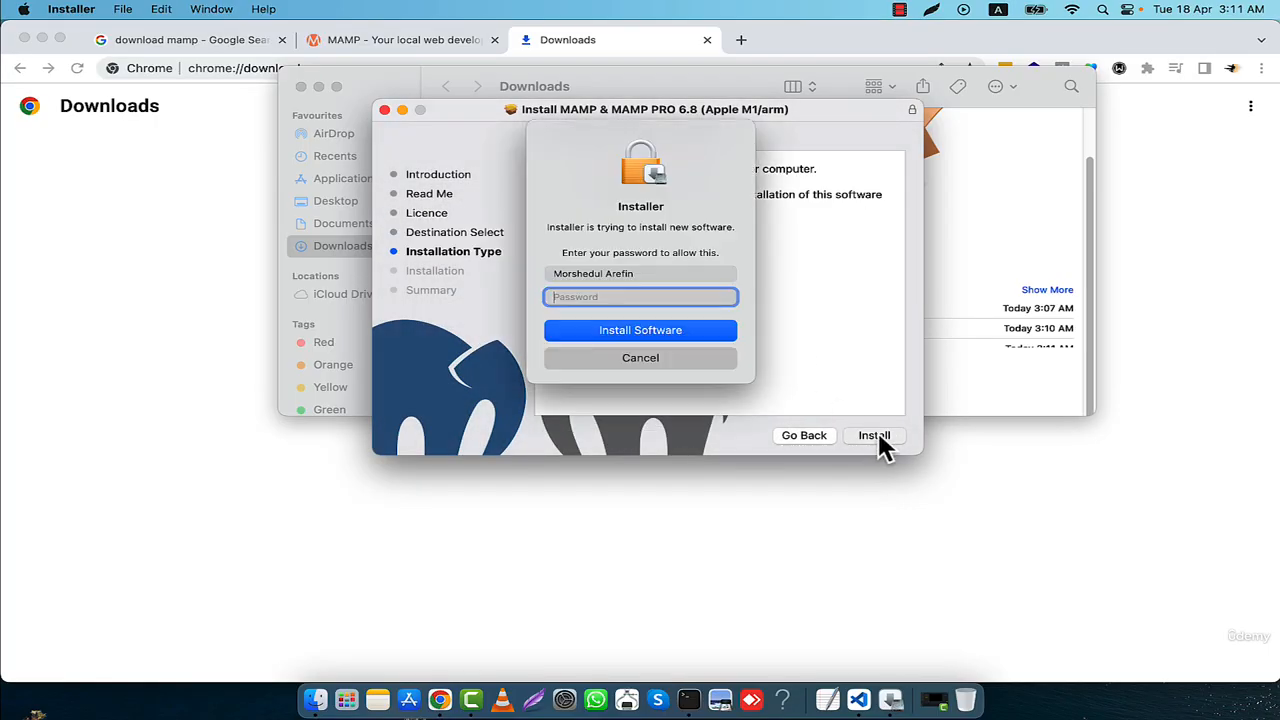
{"action": "type", "text": "•"}
{"action": "key", "text": "Return"}
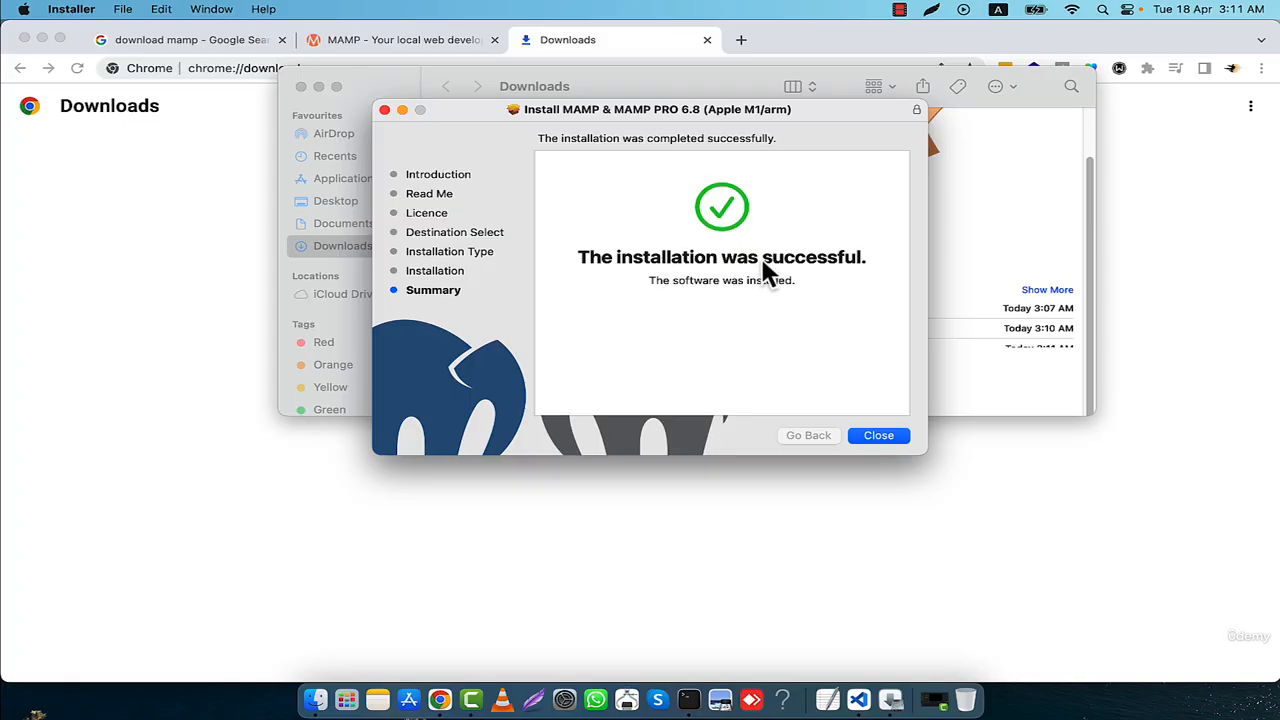
{"action": "left_click", "coordinate": [885, 438]}
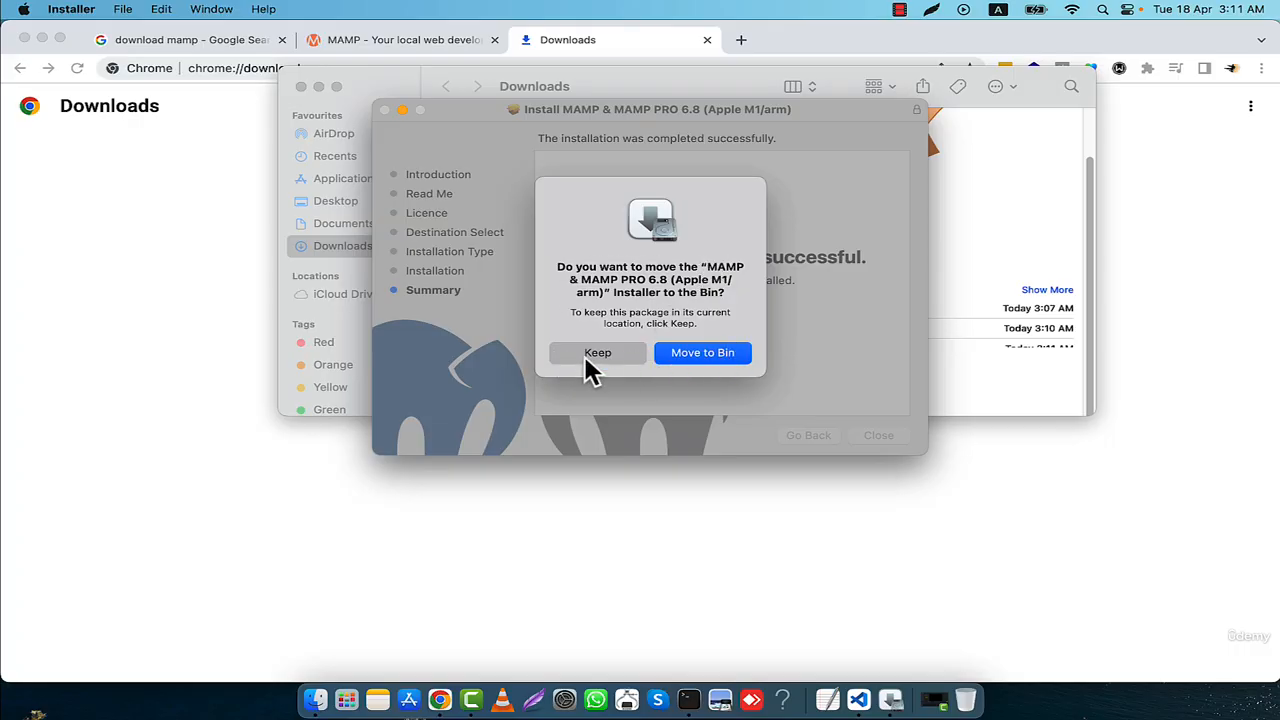
{"action": "left_click", "coordinate": [597, 352]}
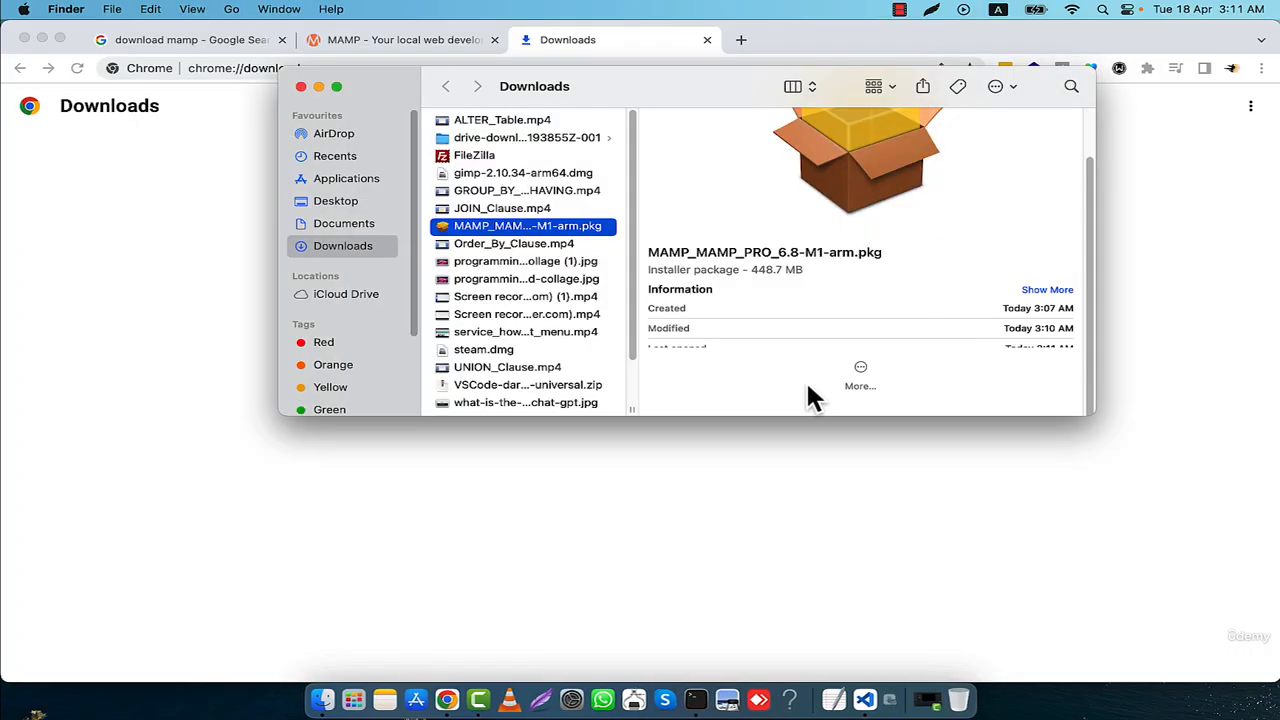
- Open the htdocs folder inside the MAMP folder in Applications
{"action": "left_click", "coordinate": [335, 183]}
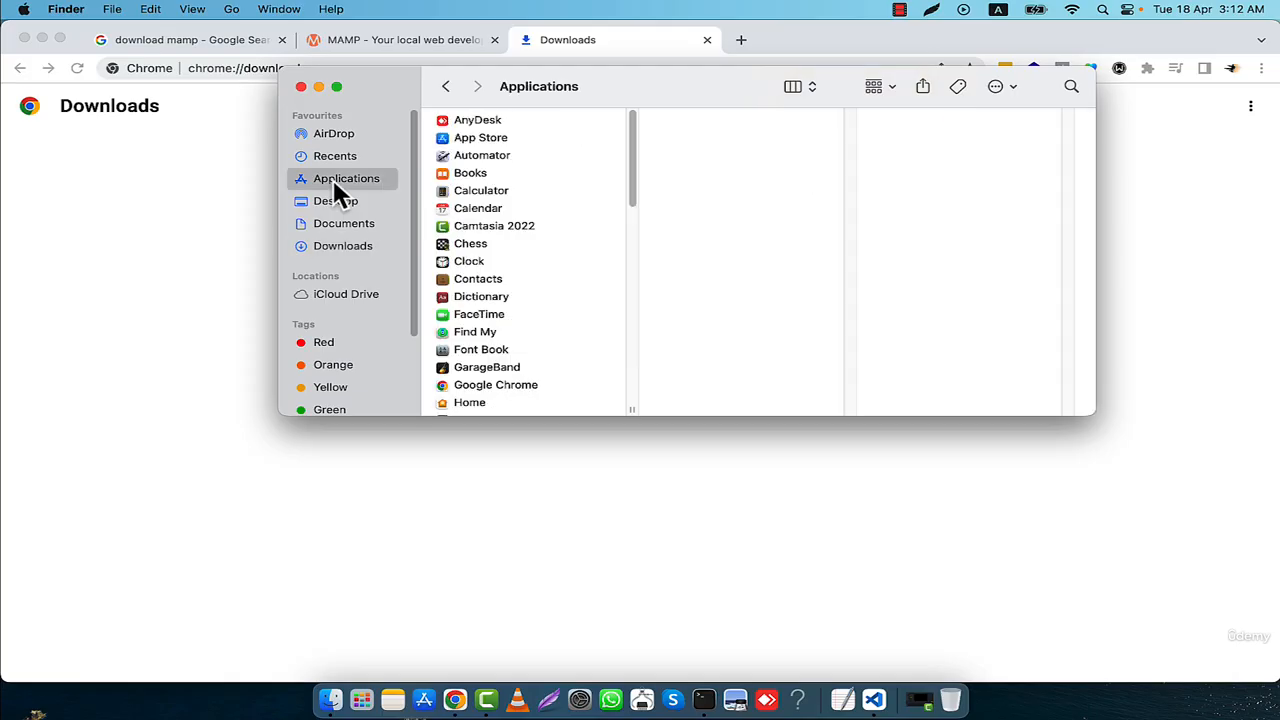
{"action": "scroll", "coordinate": [590, 292], "scroll_direction": "down", "scroll_amount": 3}
{"action": "scroll", "coordinate": [590, 300], "scroll_direction": "down", "scroll_amount": 5}
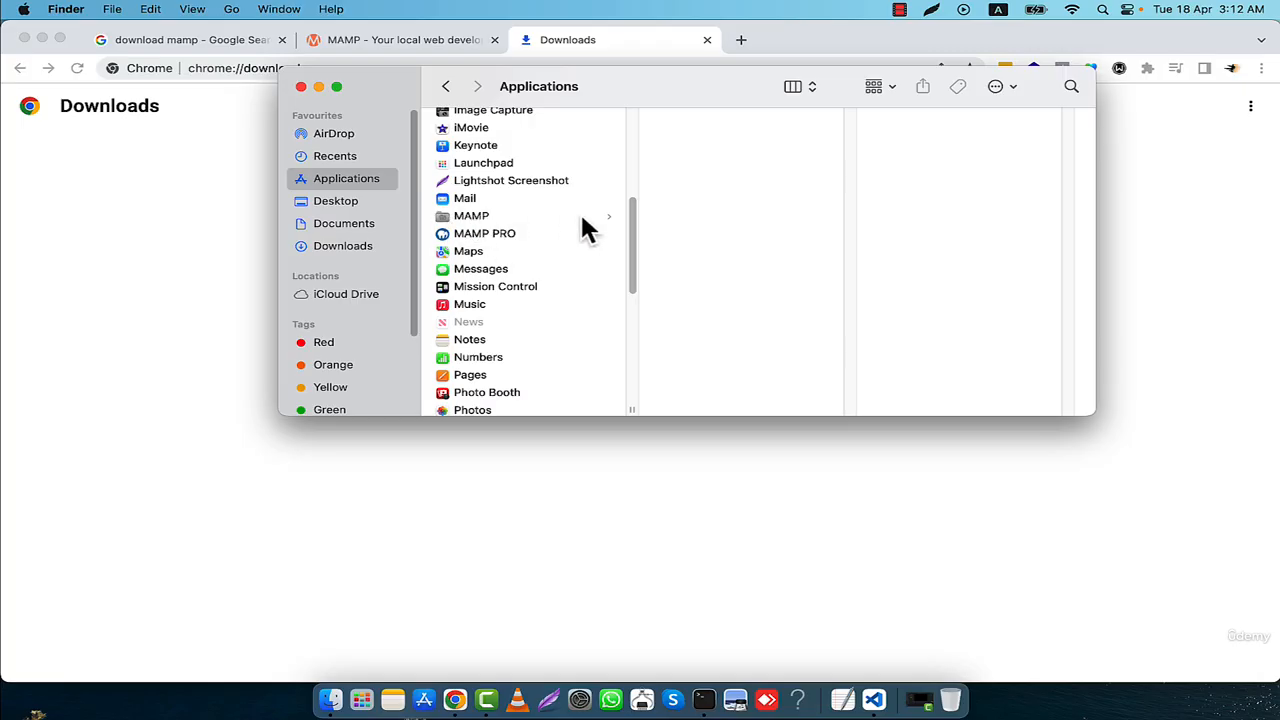
{"action": "left_click", "coordinate": [458, 217]}
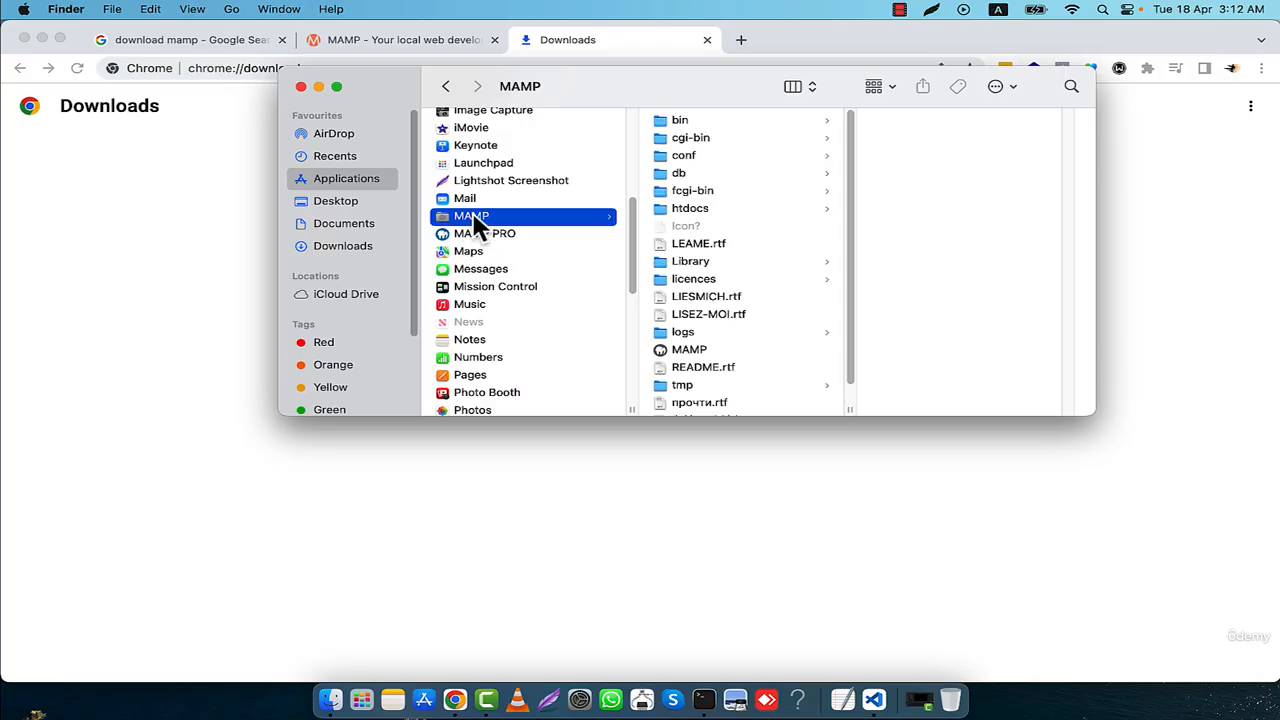
{"action": "left_click", "coordinate": [688, 210]}
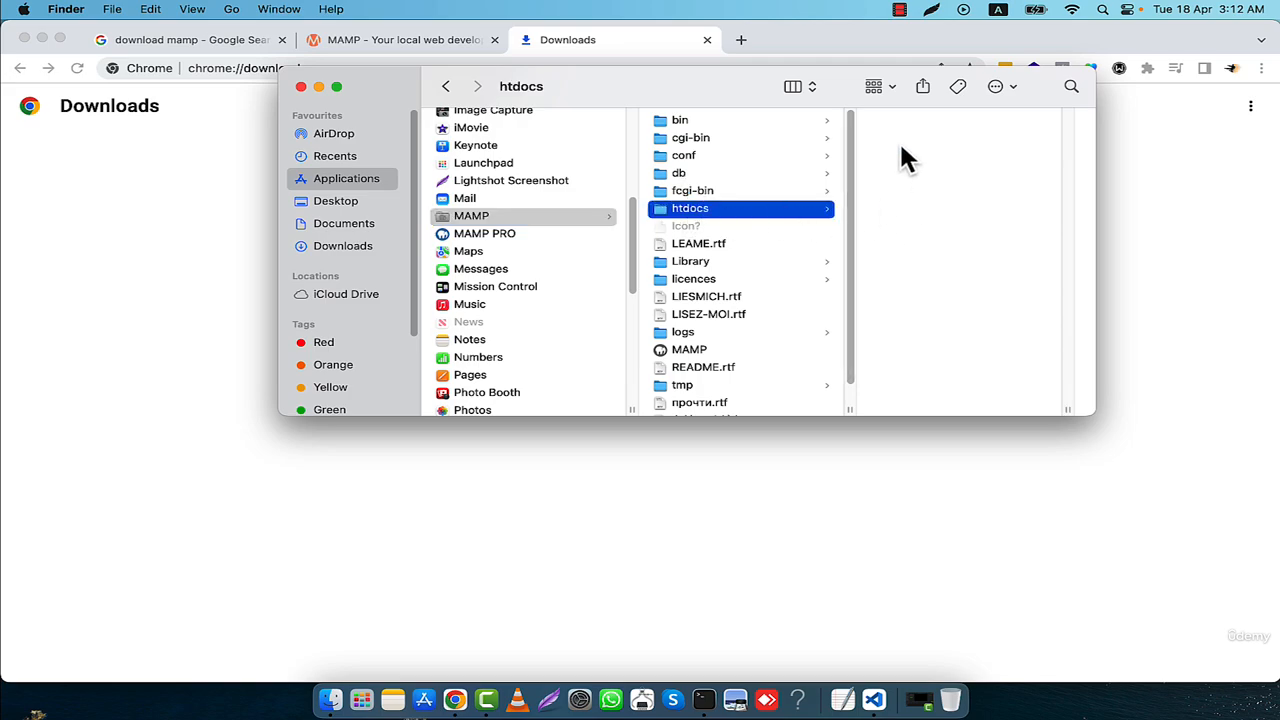
- Create a new folder named test inside htdocs
{"action": "right_click", "coordinate": [692, 212]}
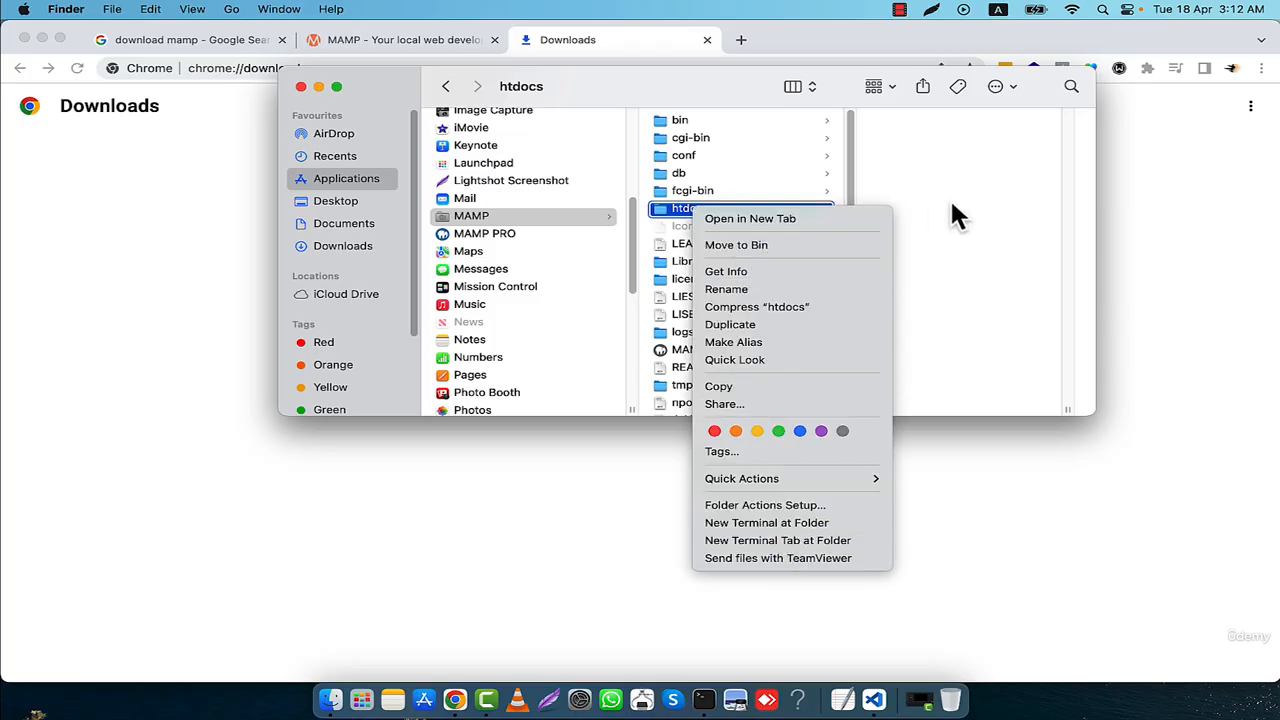
{"action": "left_click", "coordinate": [694, 210]}
{"action": "right_click", "coordinate": [920, 186]}
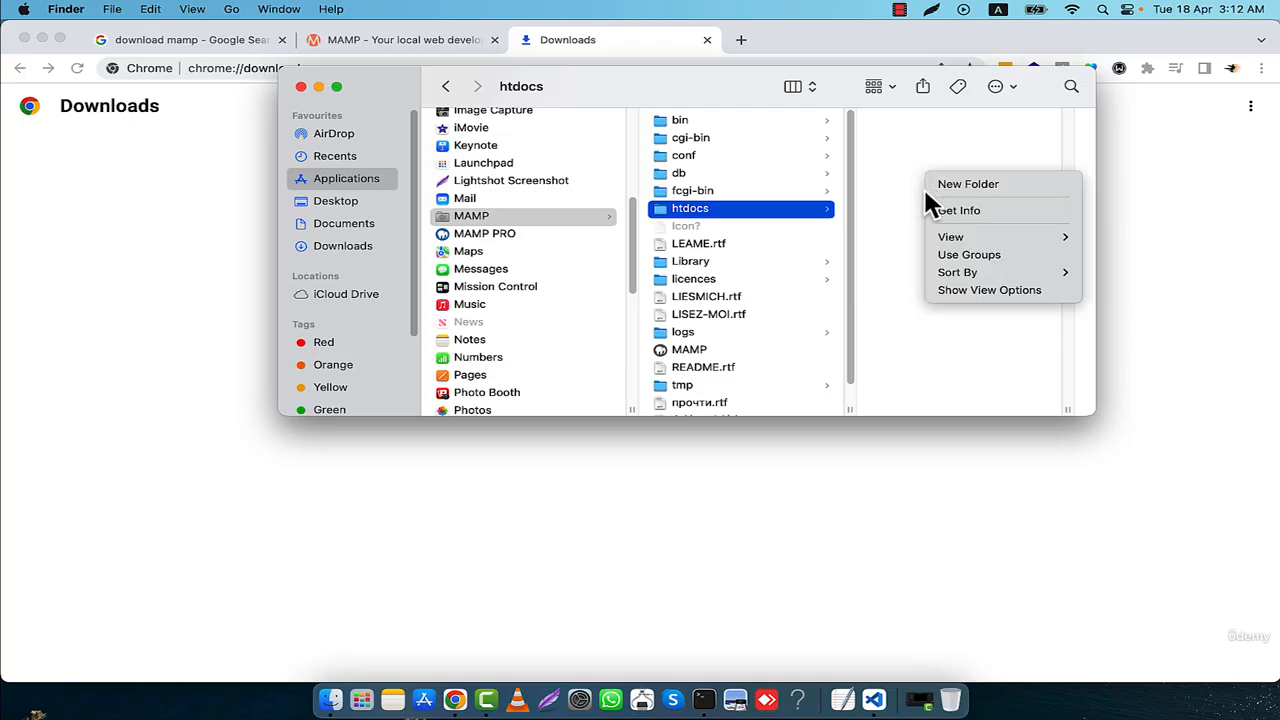
{"action": "left_click", "coordinate": [945, 186]}
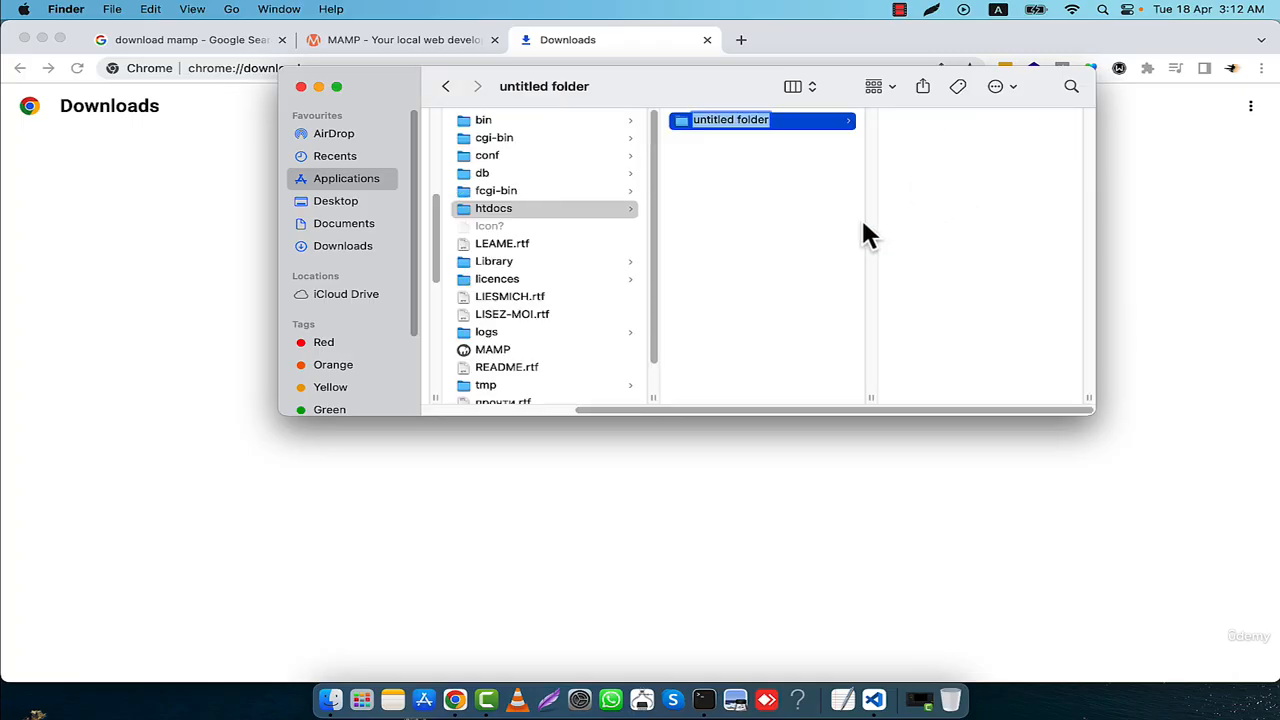
{"action": "type", "text": "test"}
{"action": "key", "text": "Return"}
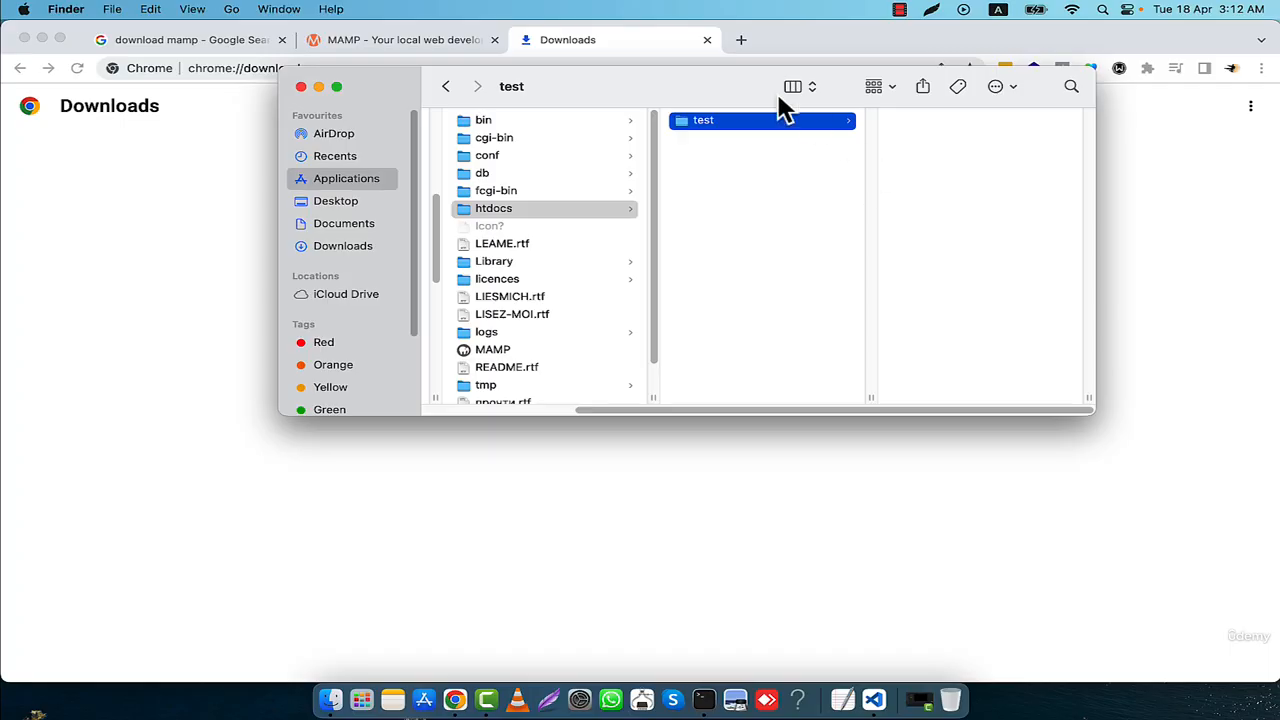
- Open a Terminal at the test folder, create an empty .php file named after the login user with touch, and close the Terminal
{"action": "right_click", "coordinate": [712, 128]}
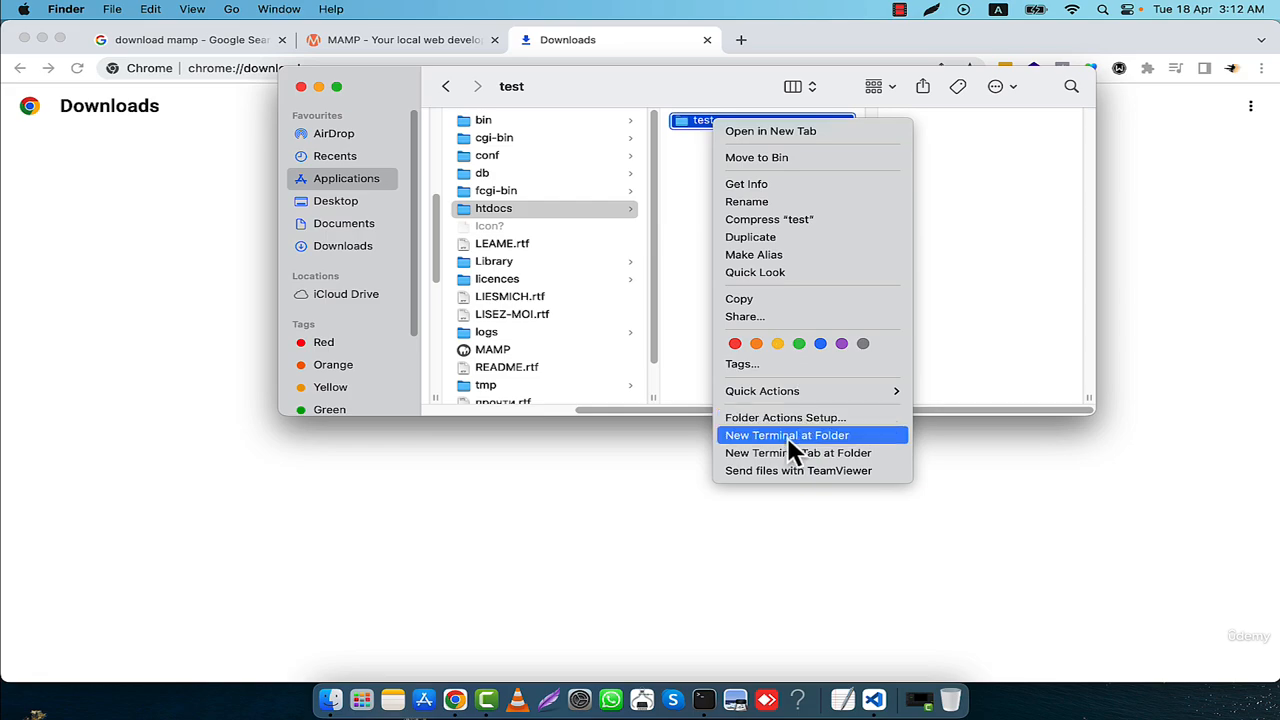
{"action": "left_click", "coordinate": [840, 435]}
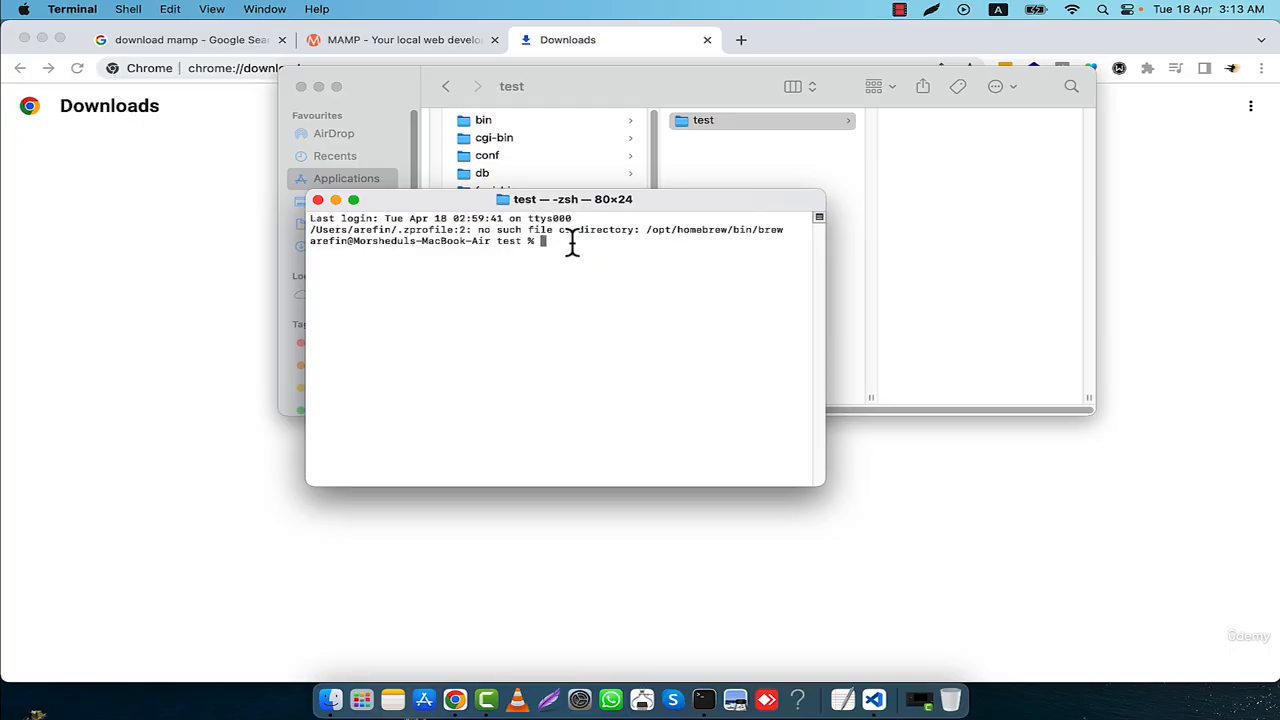
{"action": "type", "text": "touch arefin.php"}
{"action": "key", "text": "Return"}
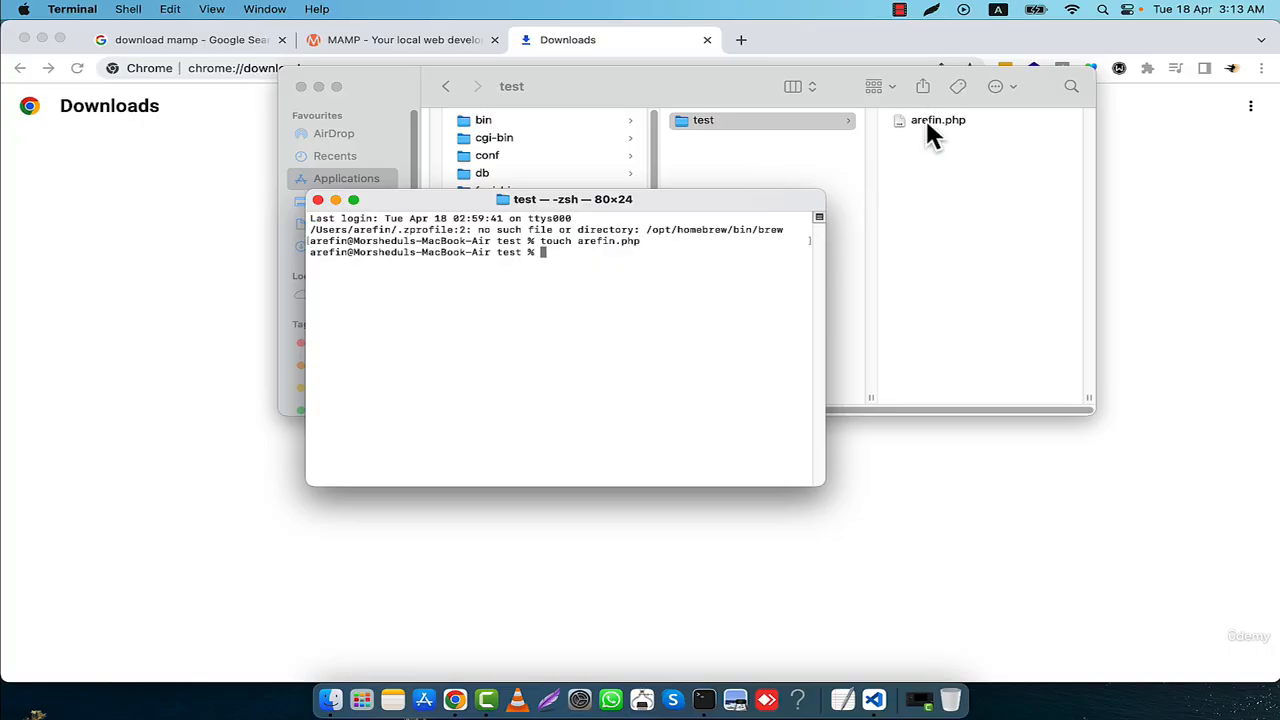
{"action": "left_click", "coordinate": [317, 200]}
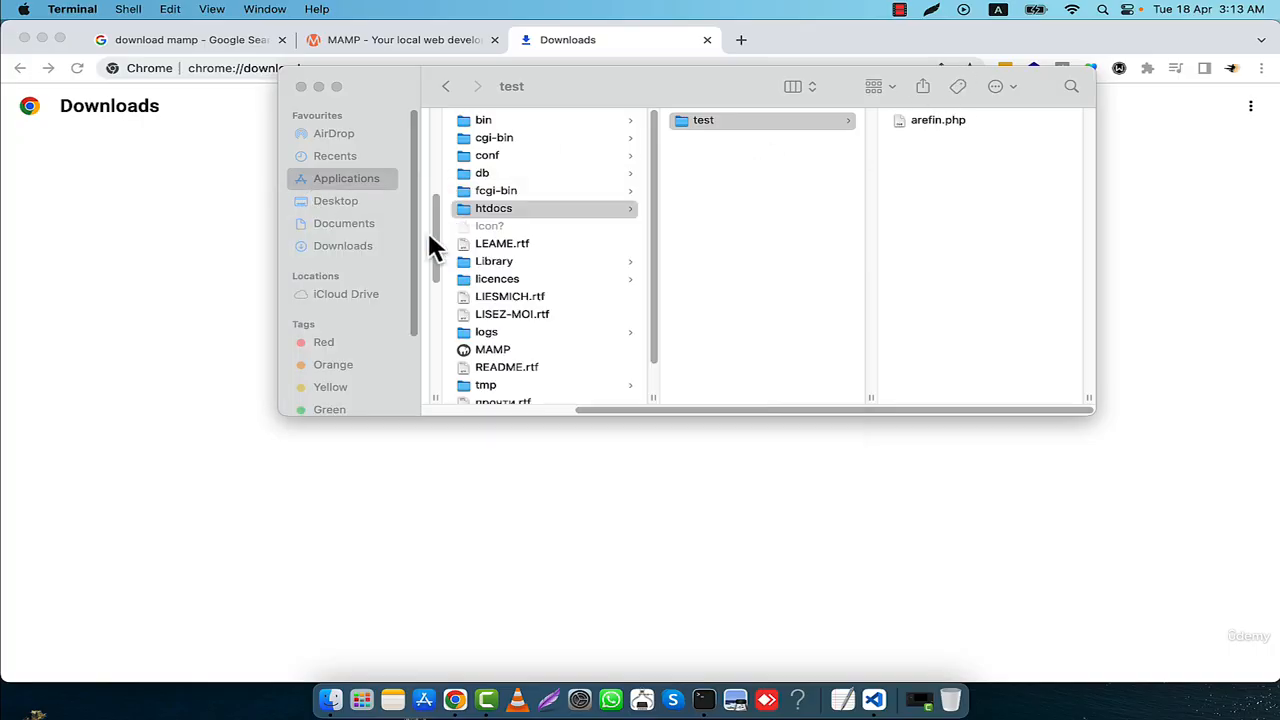
- Switch to Visual Studio Code, open the test folder from Applications/MAMP/htdocs, and trust its authors
{"action": "left_click", "coordinate": [874, 699]}
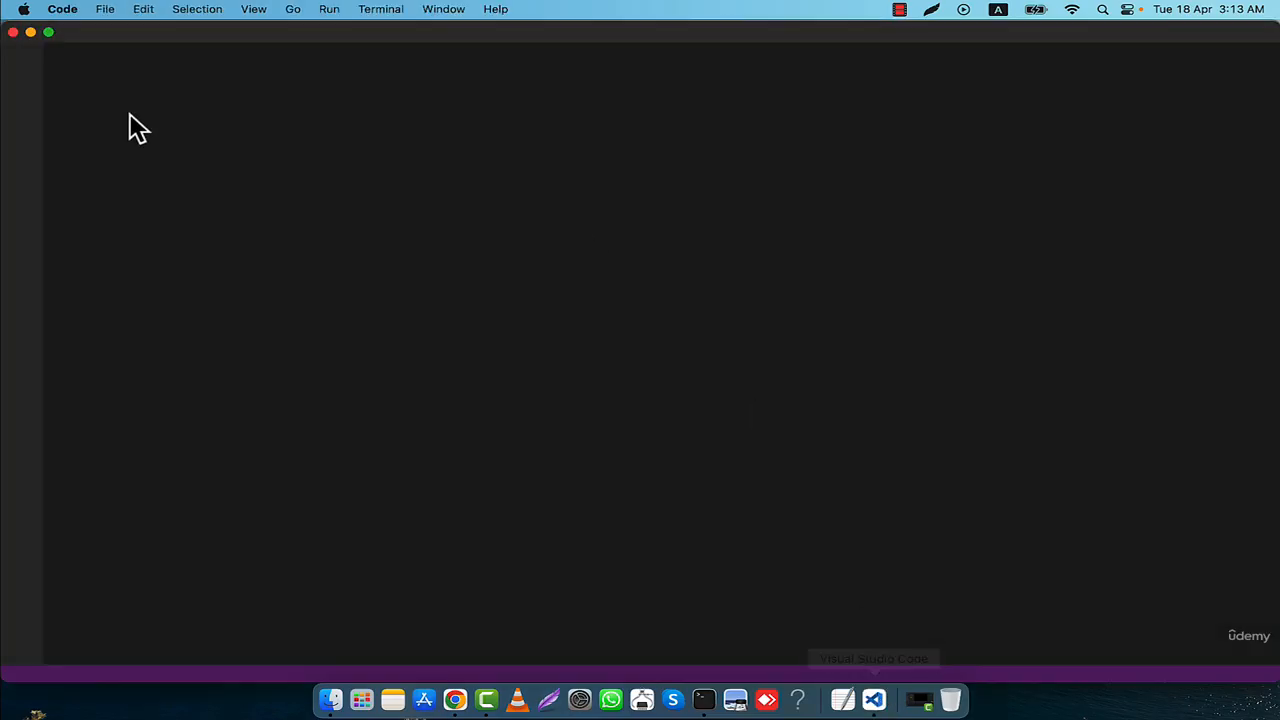
{"action": "left_click", "coordinate": [22, 66]}
{"action": "left_click", "coordinate": [168, 156]}
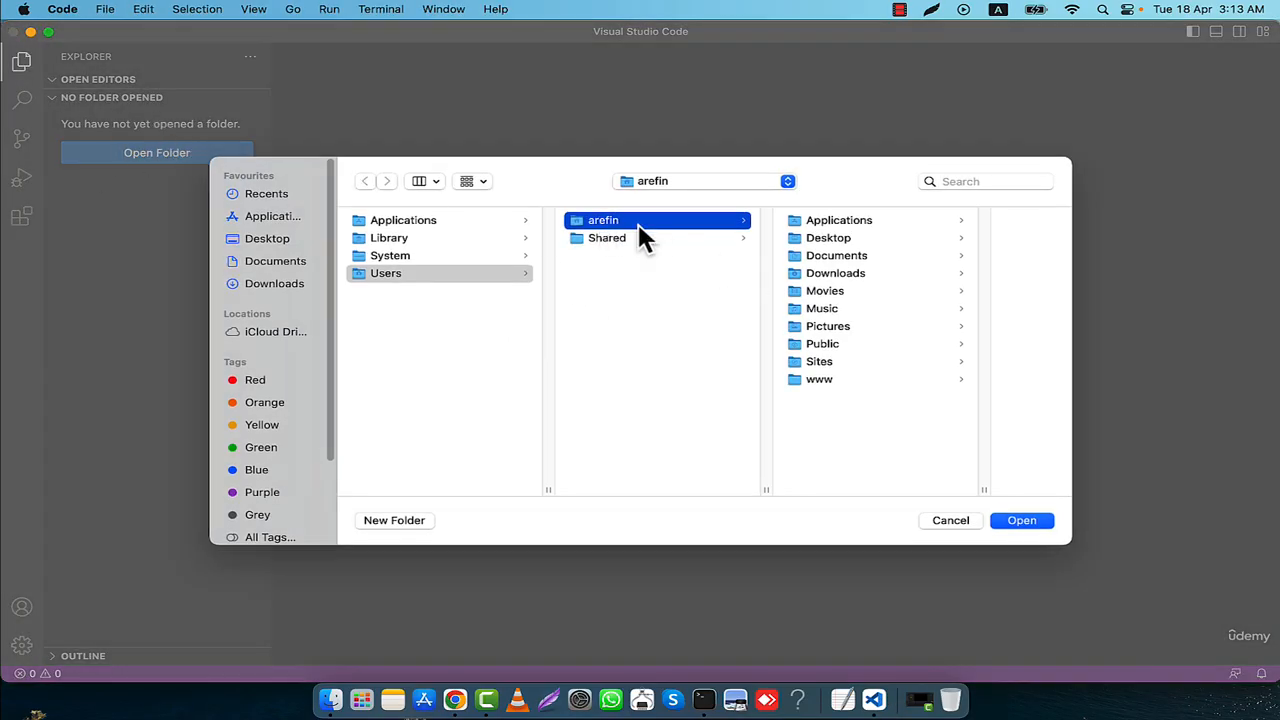
{"action": "left_click", "coordinate": [420, 218]}
{"action": "scroll", "coordinate": [693, 407], "scroll_direction": "down", "scroll_amount": 5}
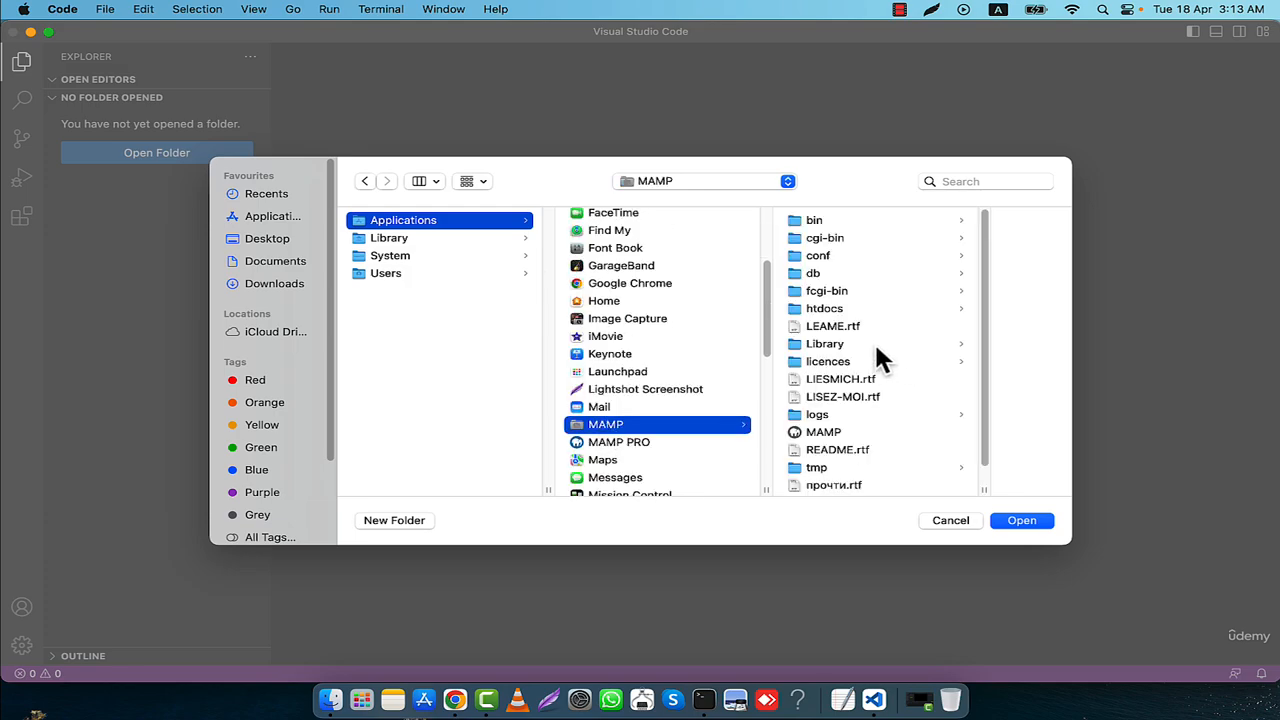
{"action": "left_click", "coordinate": [838, 307]}
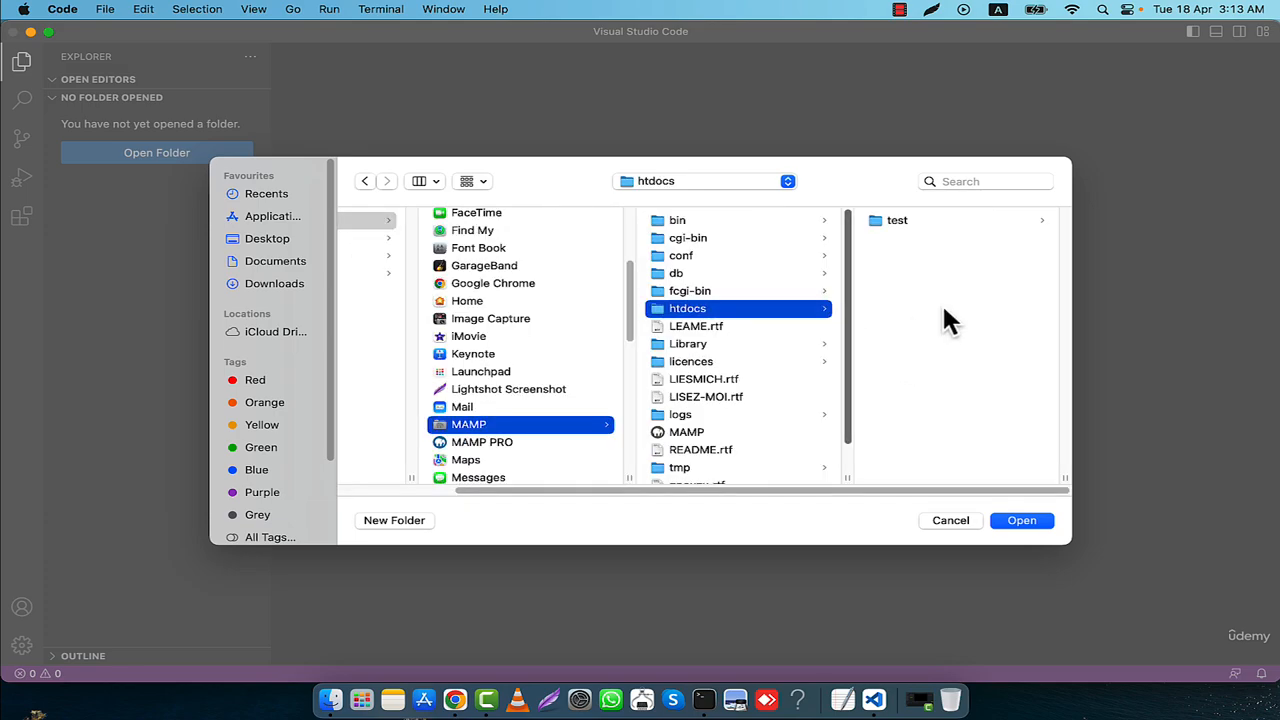
{"action": "left_click", "coordinate": [895, 221]}
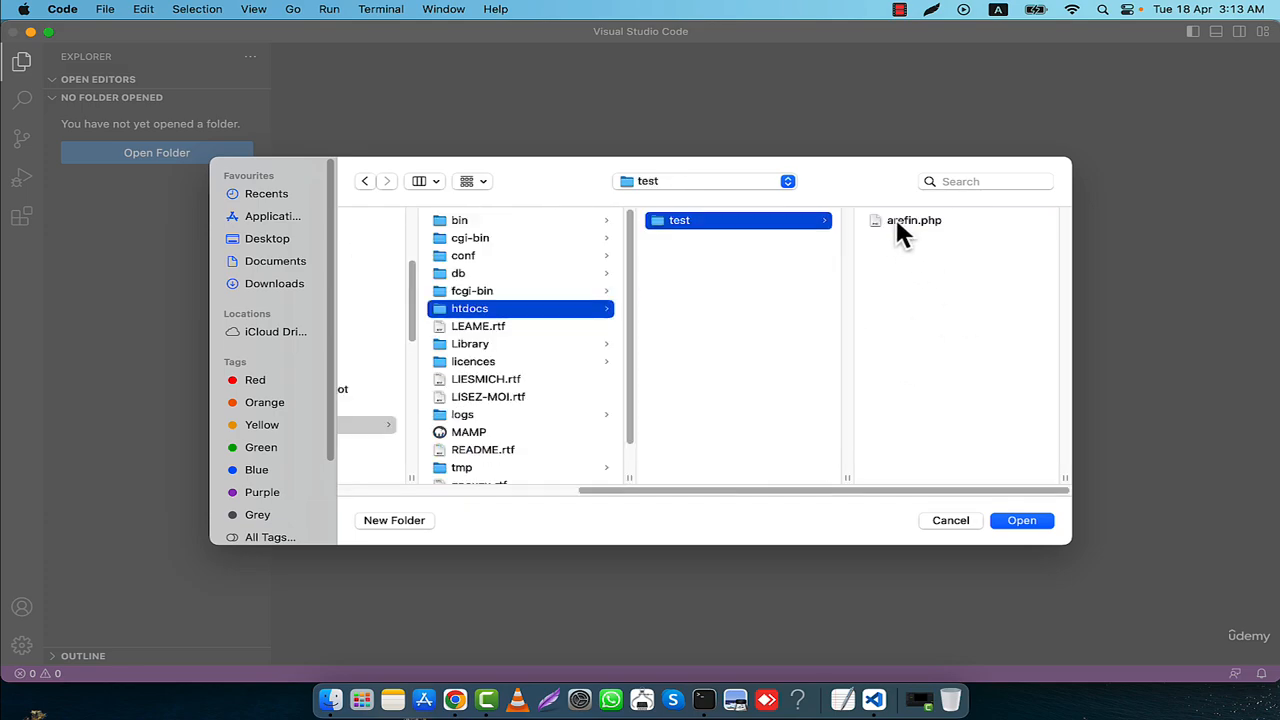
{"action": "left_click", "coordinate": [1018, 521]}
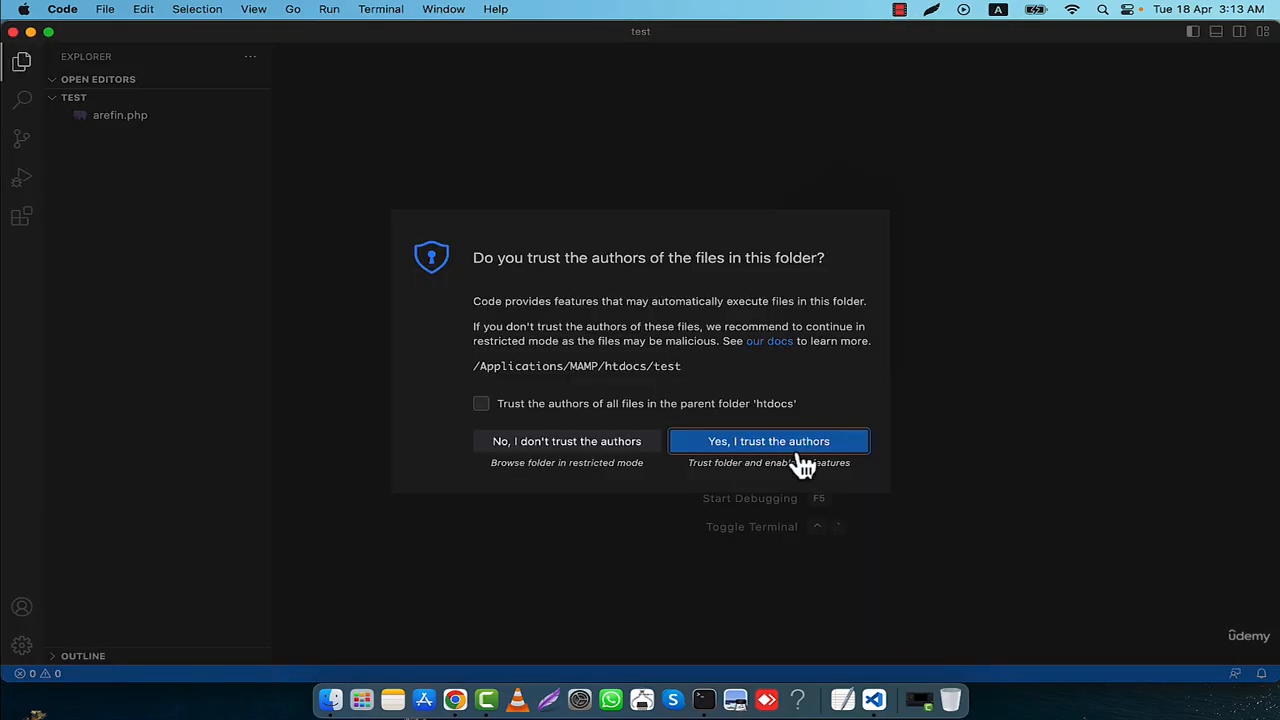
{"action": "left_click", "coordinate": [786, 446]}
- Open the test folder's PHP file for editing and add the opening <?php tag on line 1
{"action": "double_click", "coordinate": [130, 117]}
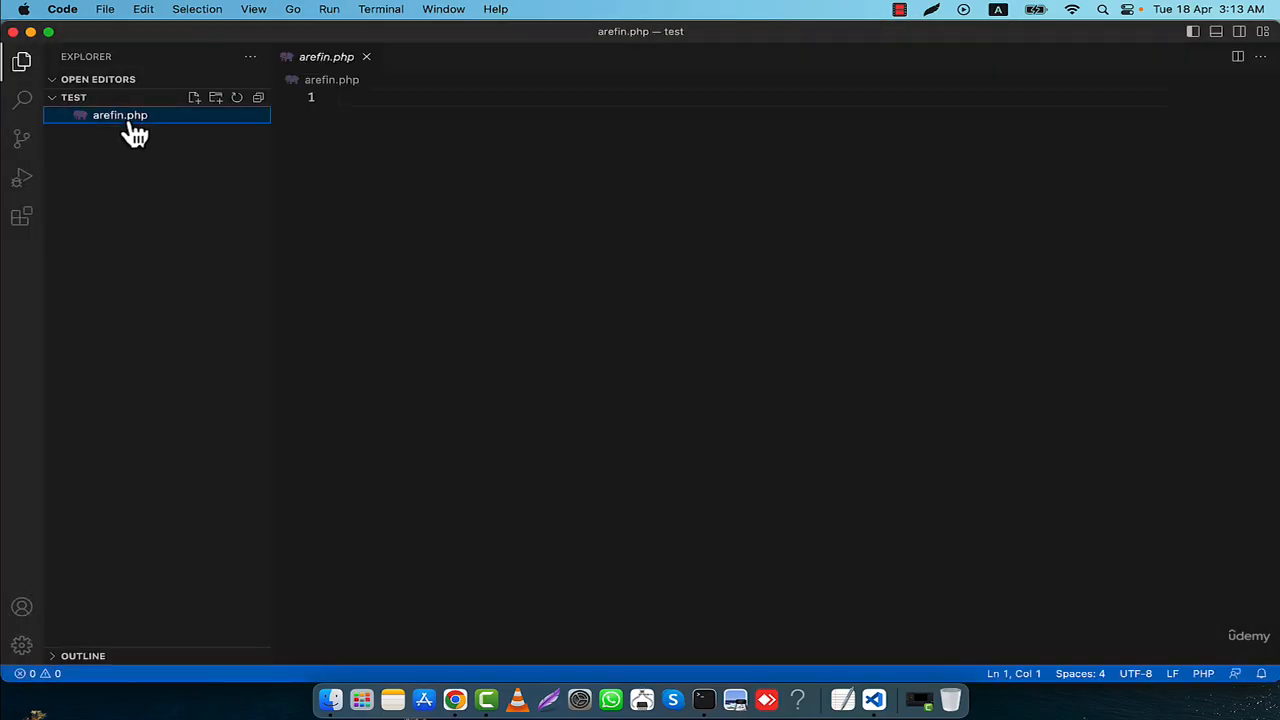
{"action": "left_click", "coordinate": [1252, 568]}
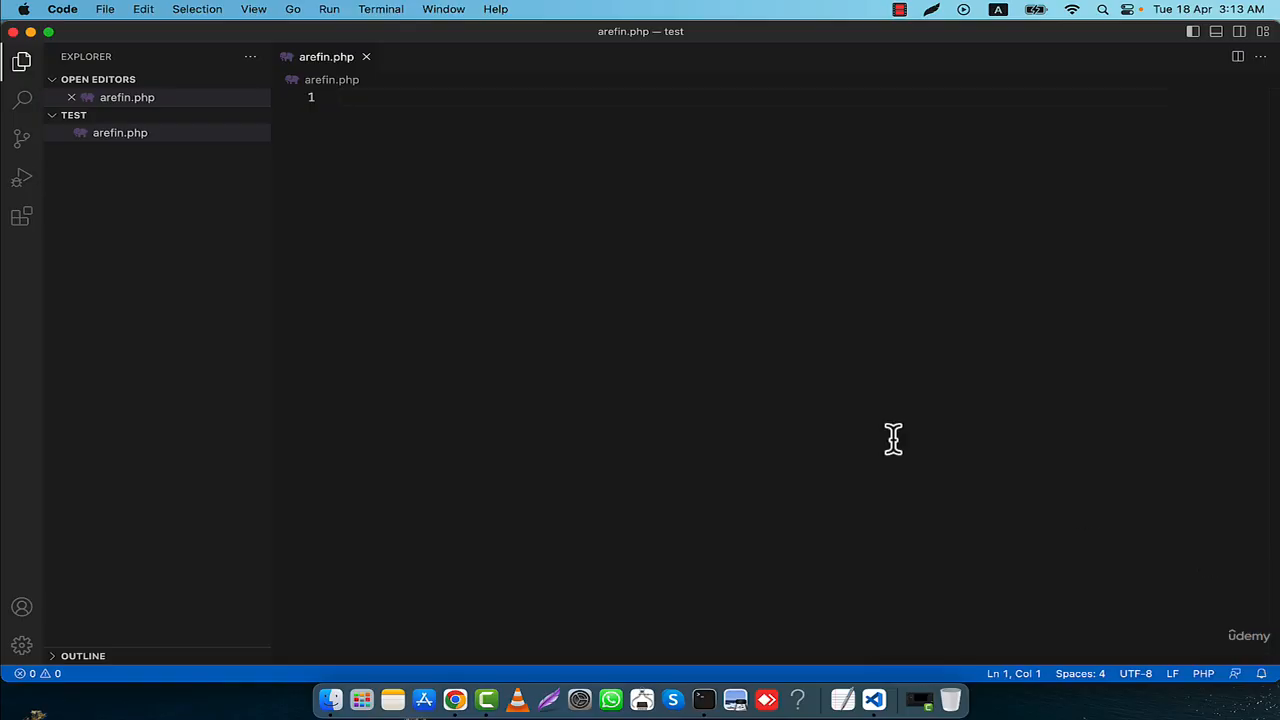
{"action": "type", "text": "<?p"}
{"action": "key", "text": "Return"}
{"action": "key", "text": "Return"}
{"action": "key", "text": "Return"}
{"action": "key", "text": "BackSpace"}
- Add a line 2 statement: echo "This is my first PHP code. I am very much excited.";
{"action": "type", "text": "echo "}
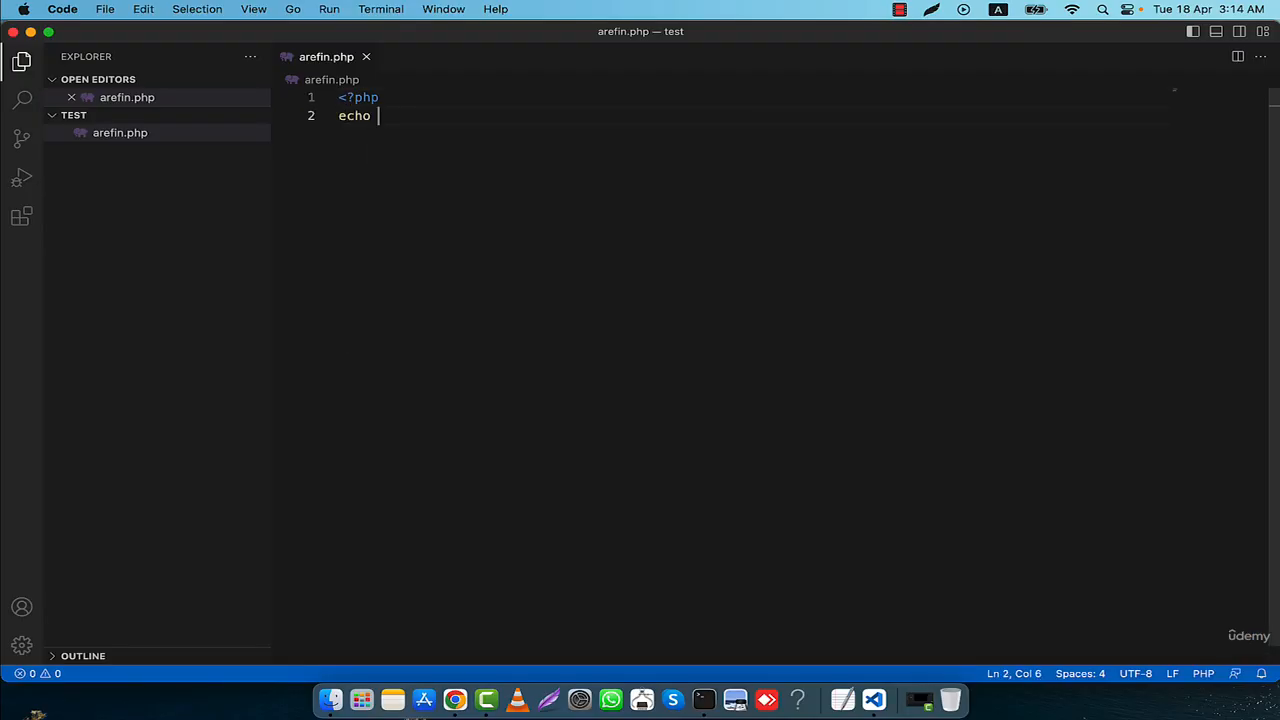
{"action": "type", "text": "\"This is my first PHP c"}
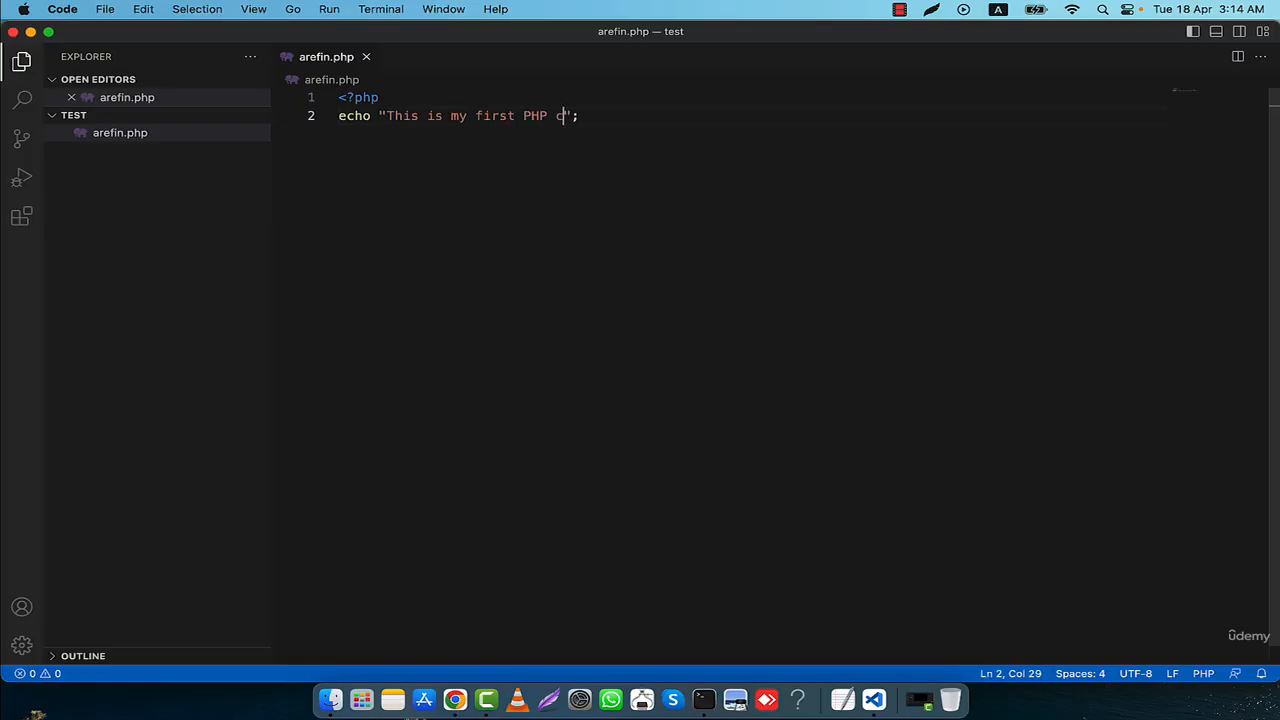
{"action": "type", "text": "ode. I am veryu much e"}
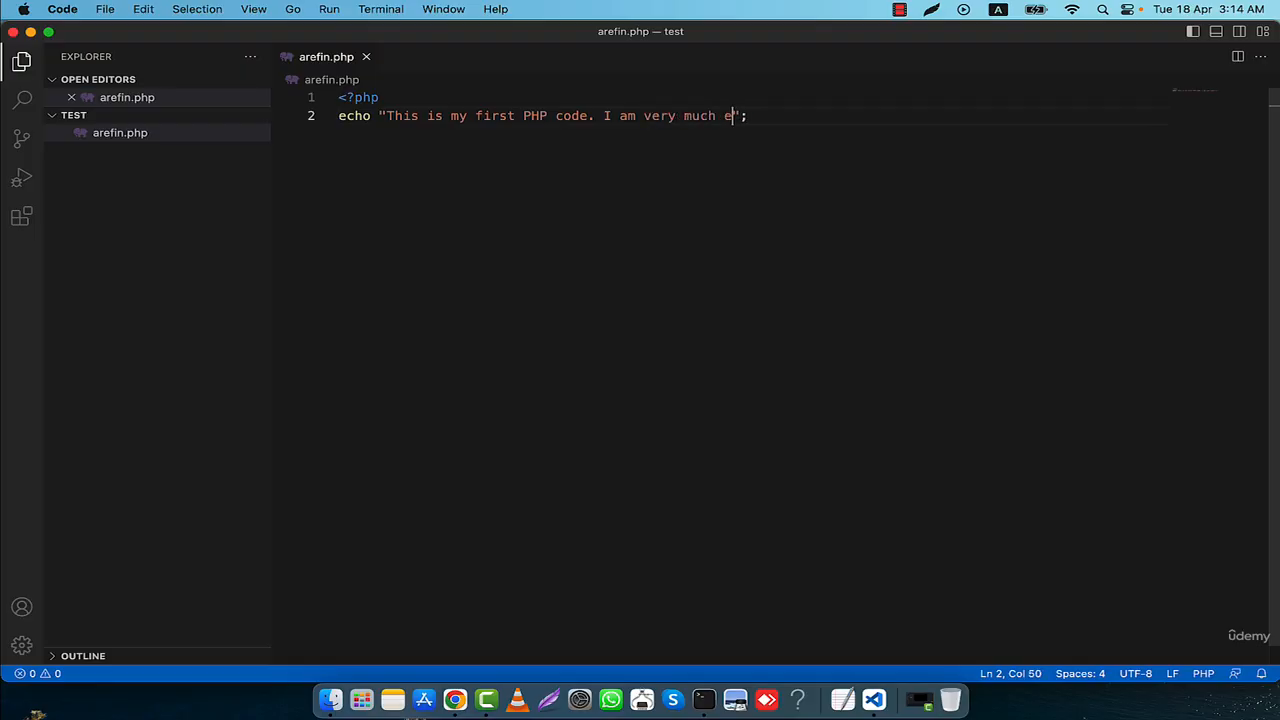
{"action": "type", "text": "xcited."}
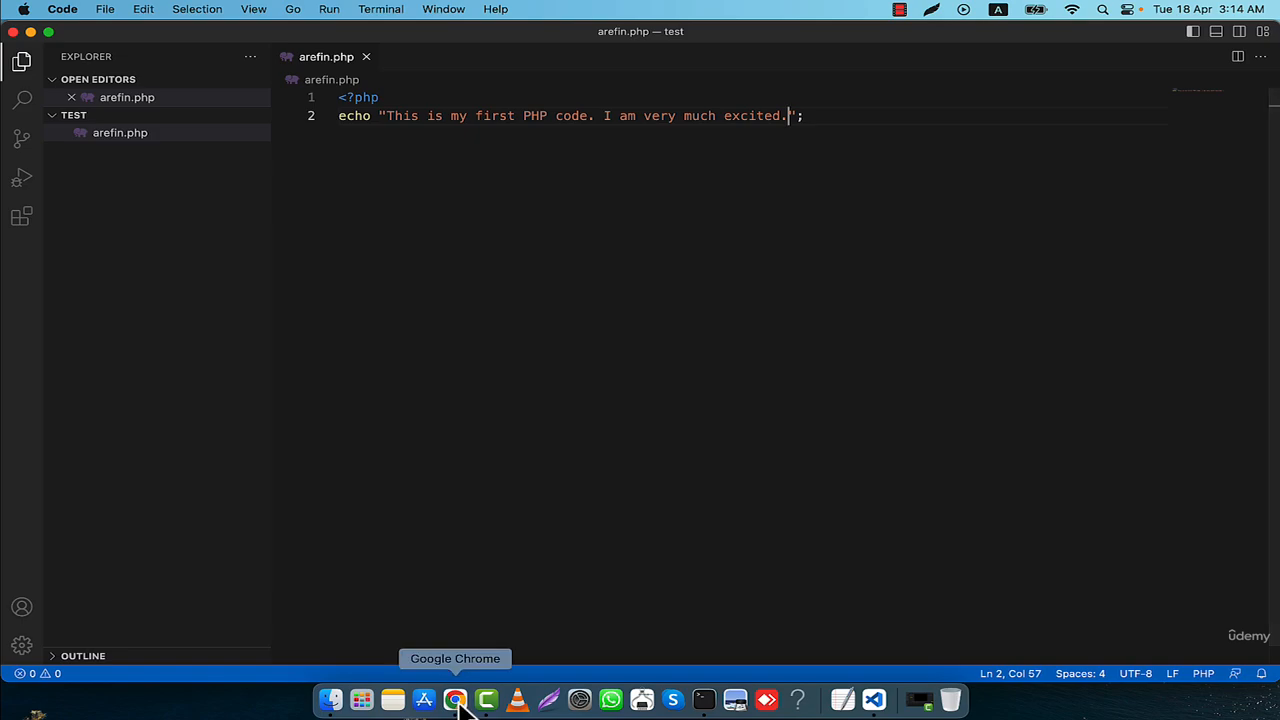
- Switch to Finder, launch the MAMP application from the MAMP folder, and close its MAMP PRO 6 introduction window
{"action": "left_click", "coordinate": [455, 700]}
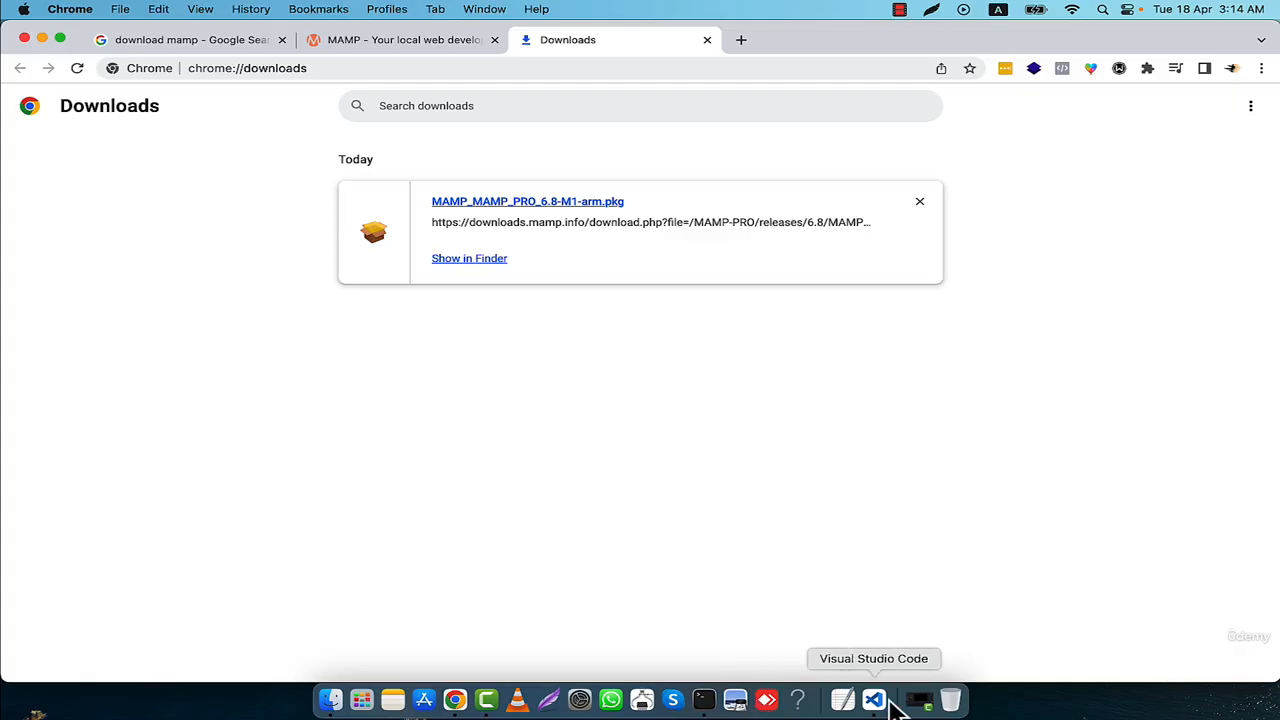
{"action": "left_click", "coordinate": [333, 700]}
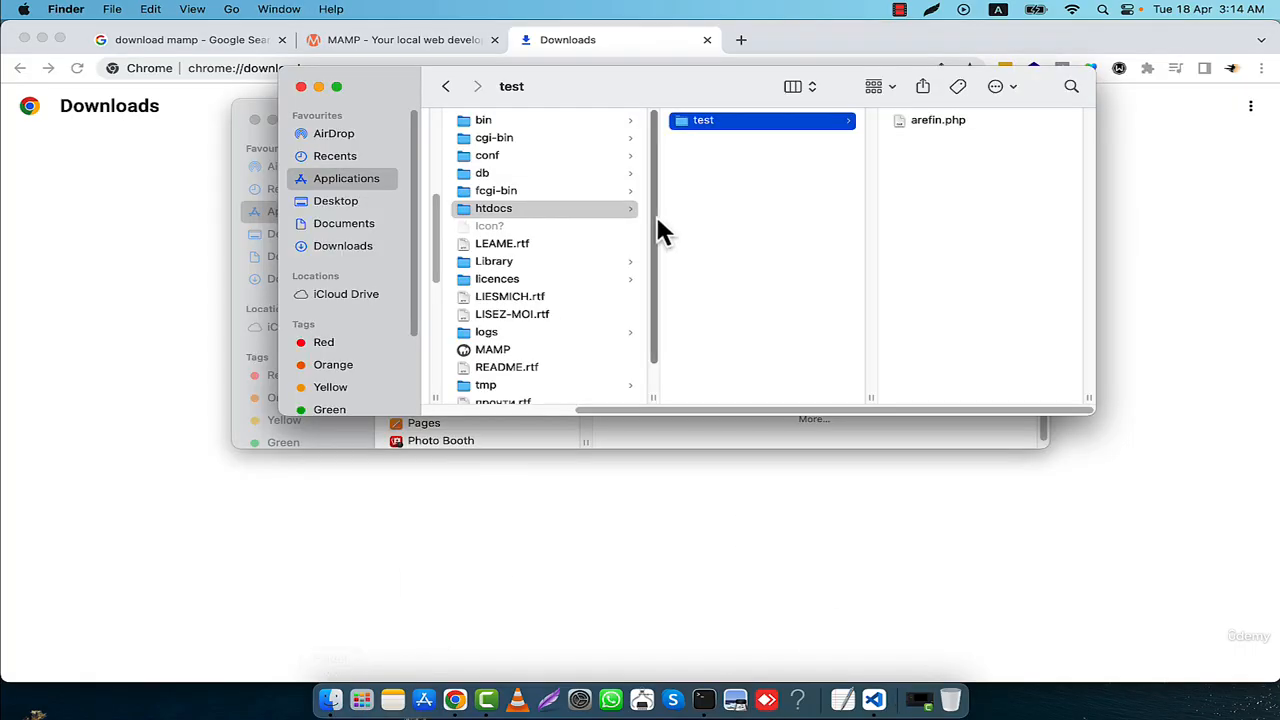
{"action": "scroll", "coordinate": [541, 350], "scroll_direction": "down", "scroll_amount": 1}
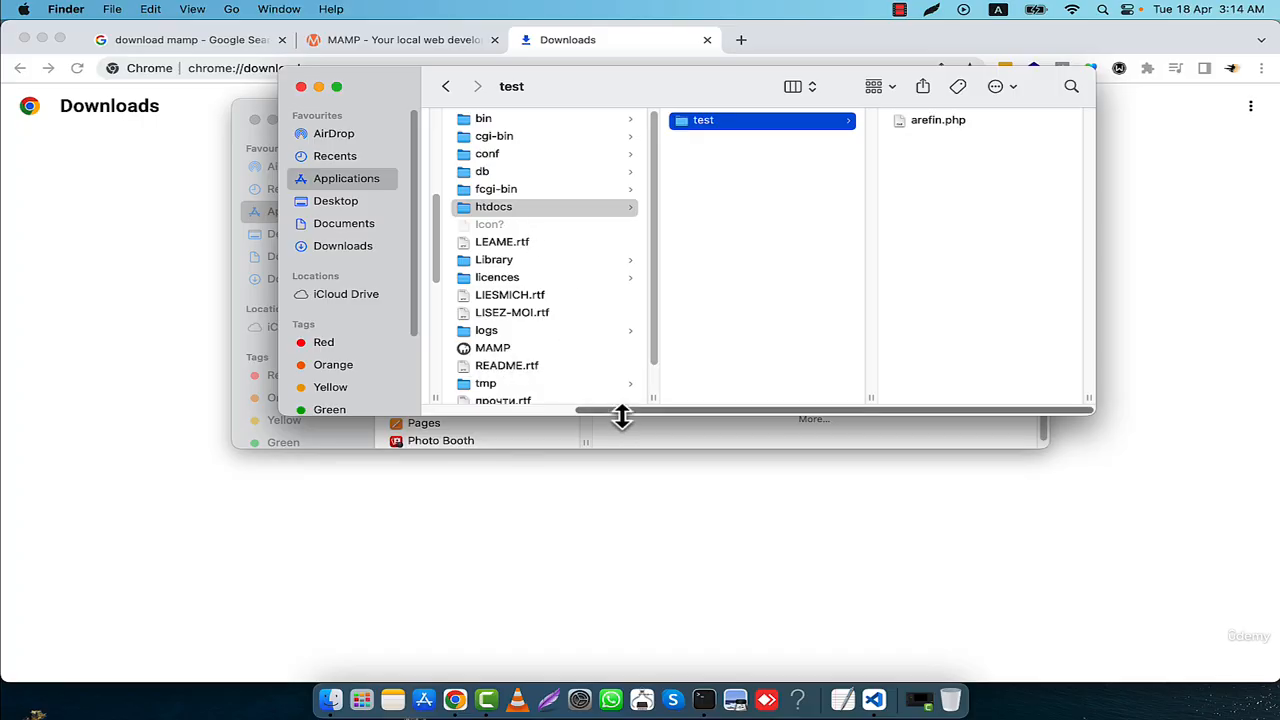
{"action": "left_click_drag", "start_coordinate": [614, 410], "coordinate": [434, 425]}
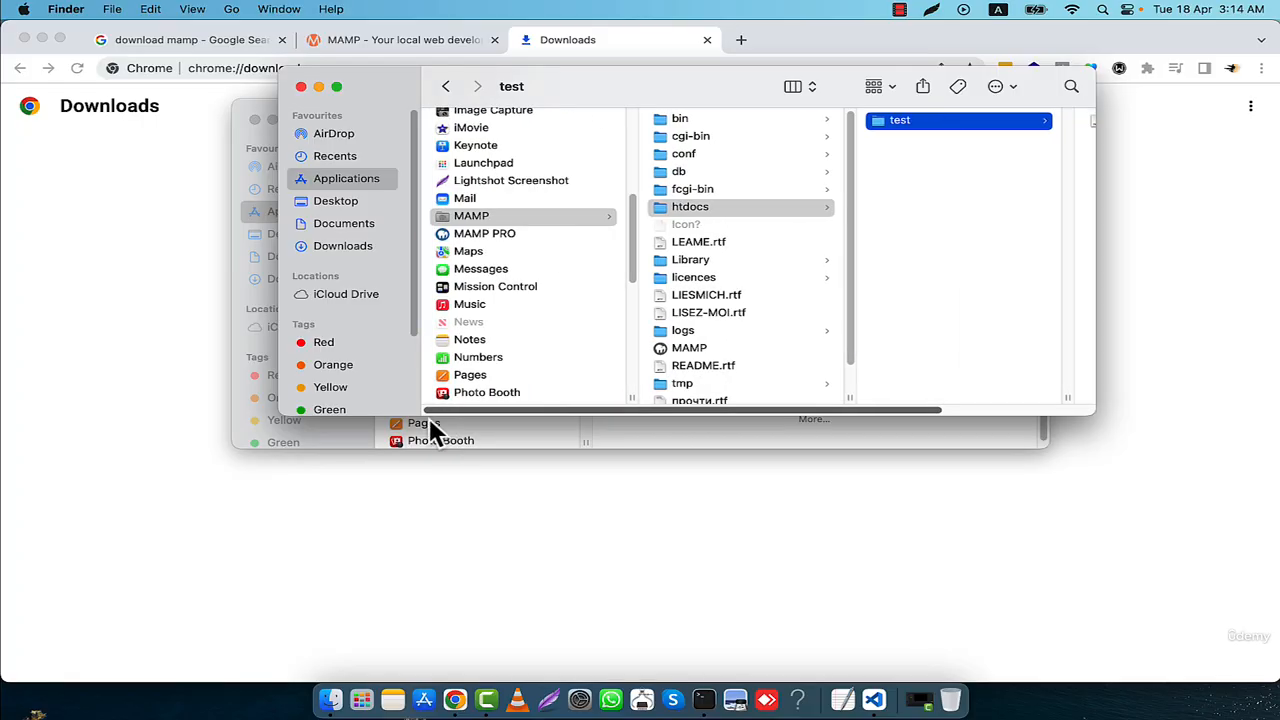
{"action": "double_click", "coordinate": [680, 352]}
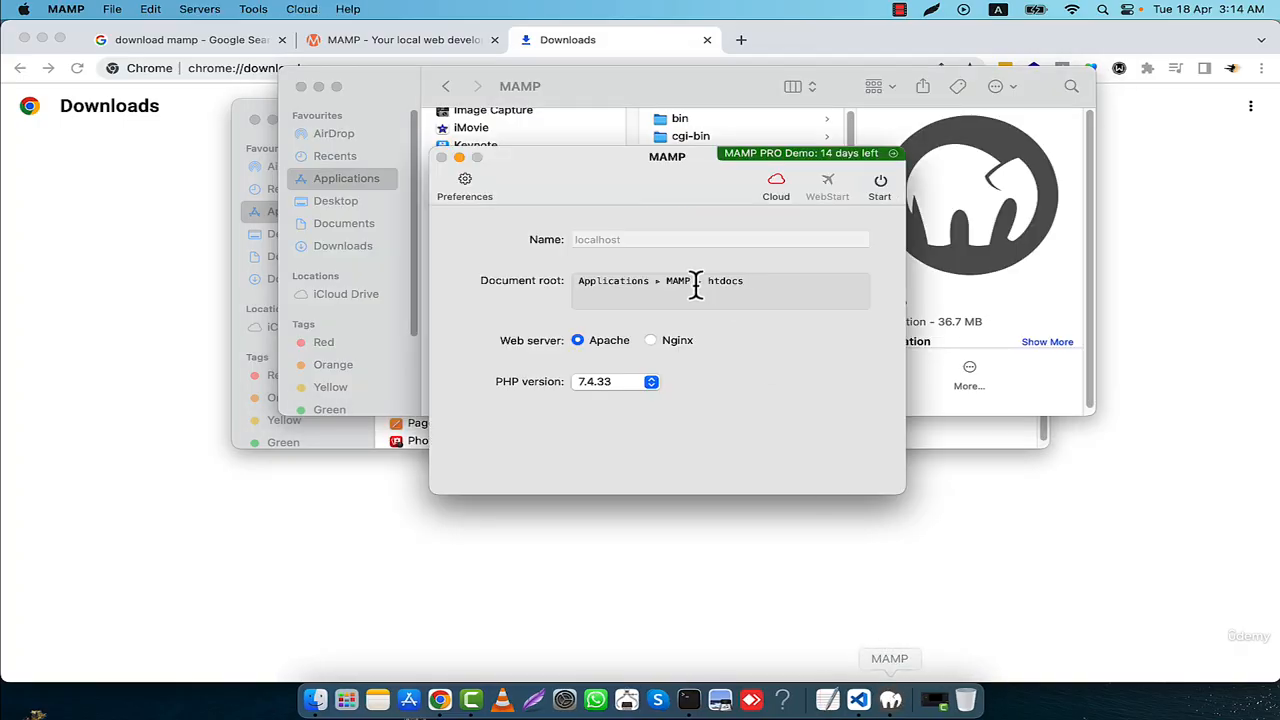
{"action": "mouse_move", "coordinate": [619, 156]}
{"action": "left_mouse_down"}
{"action": "mouse_move", "coordinate": [730, 138]}
{"action": "mouse_move", "coordinate": [617, 153]}
{"action": "left_mouse_up"}
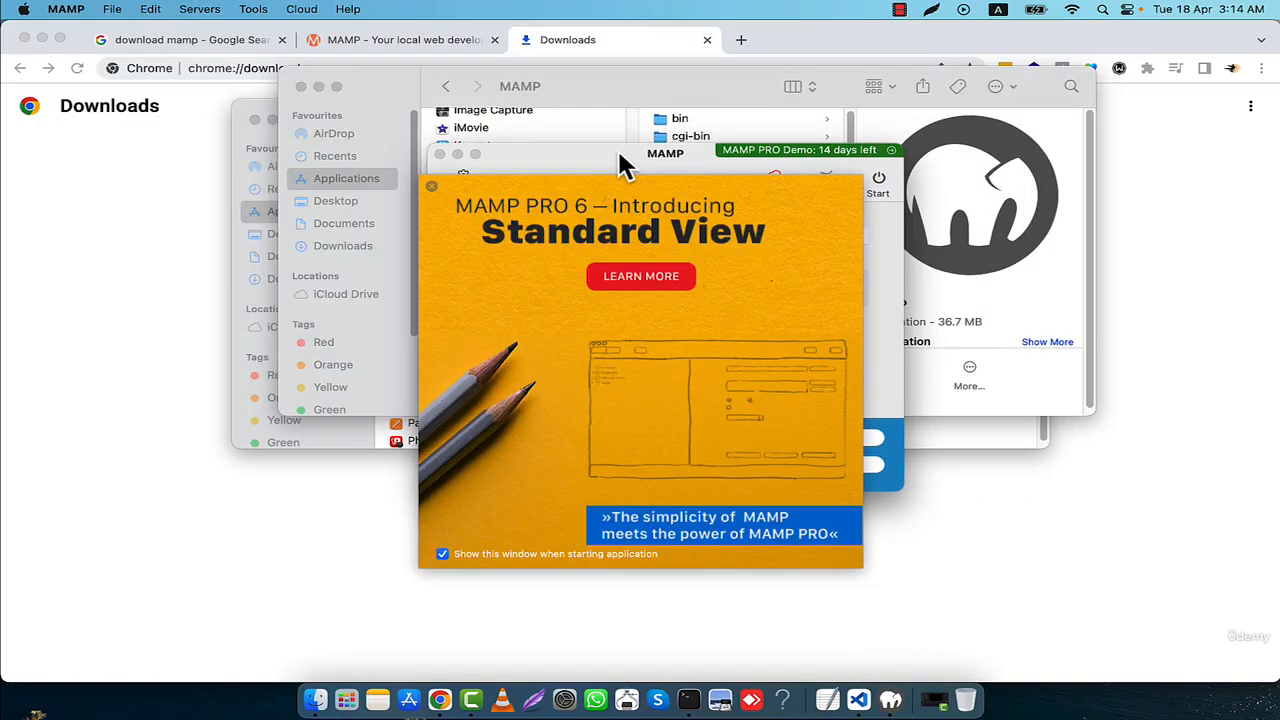
{"action": "left_click", "coordinate": [432, 187]}
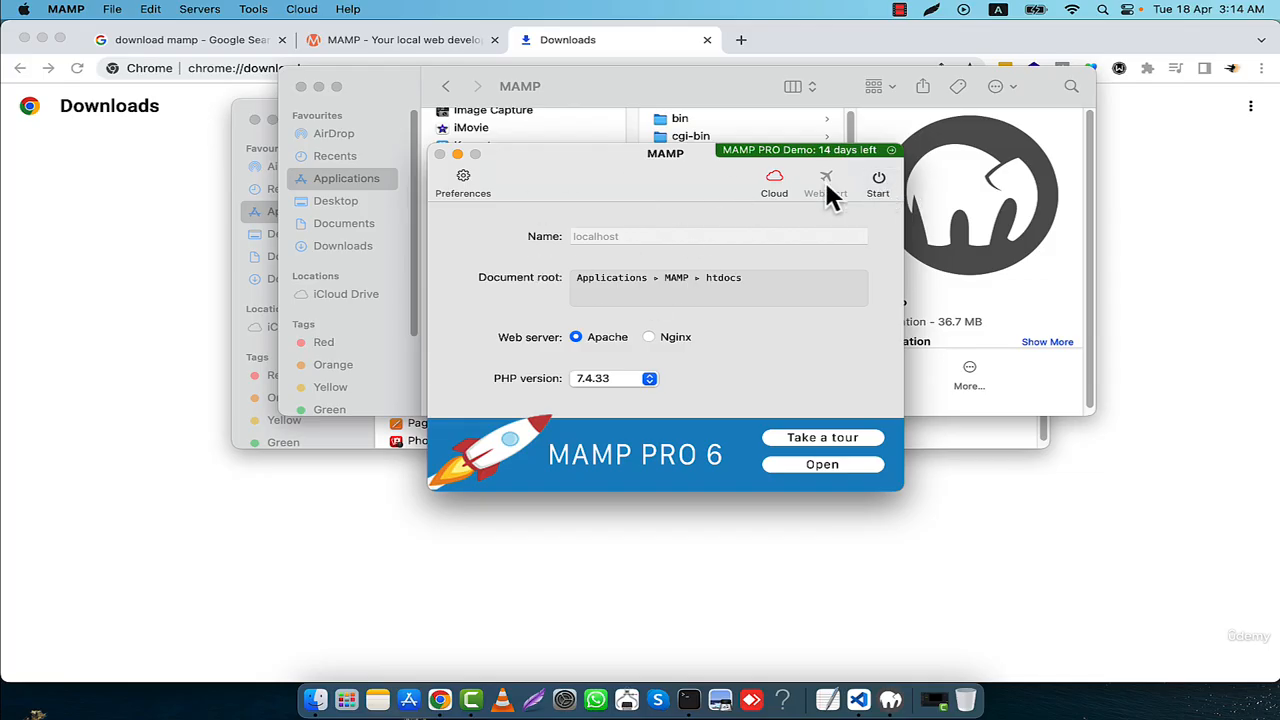
- Set the PHP version to 8.2.0 and try to start the servers before and after the change
{"action": "left_click", "coordinate": [879, 182]}
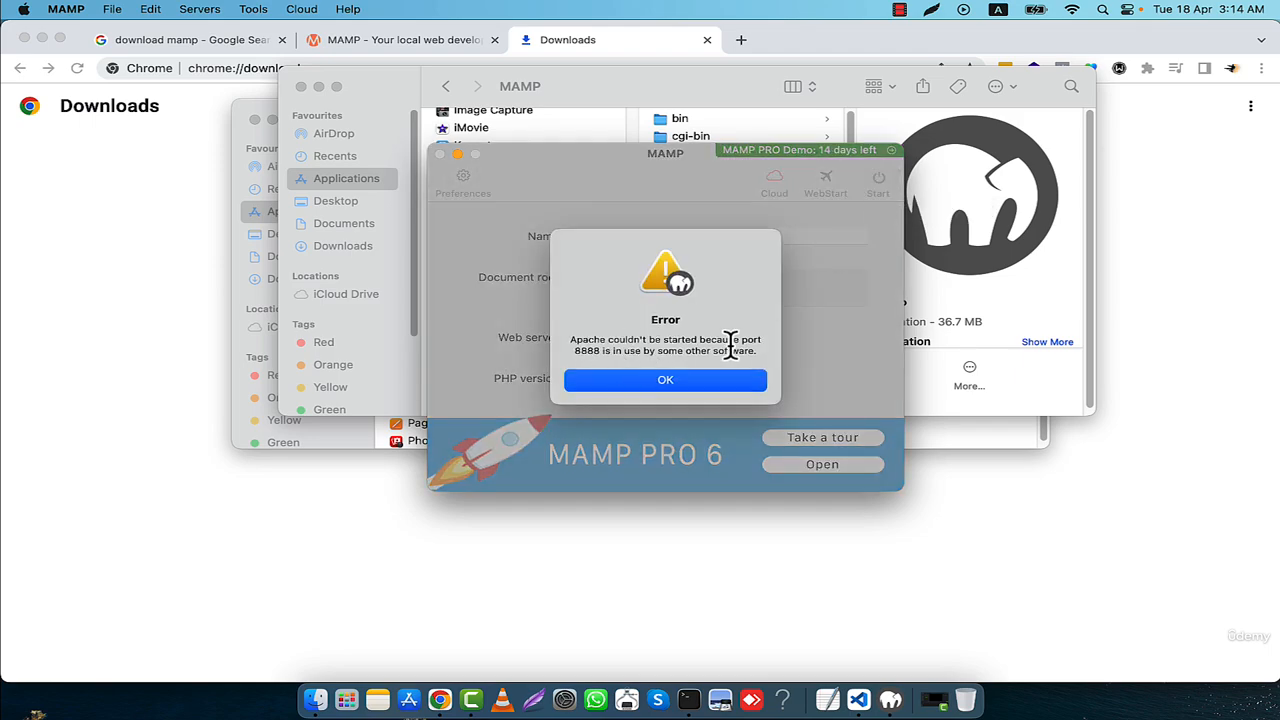
{"action": "left_click", "coordinate": [720, 385]}
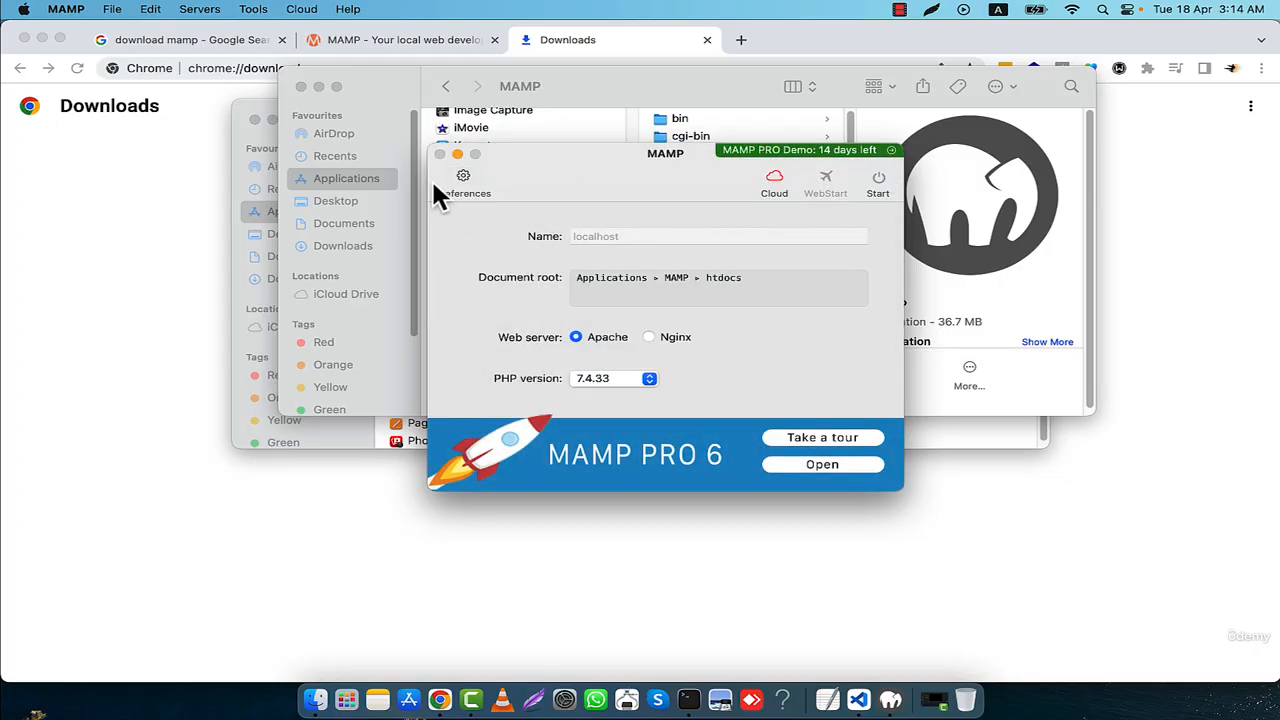
{"action": "left_click", "coordinate": [617, 381]}
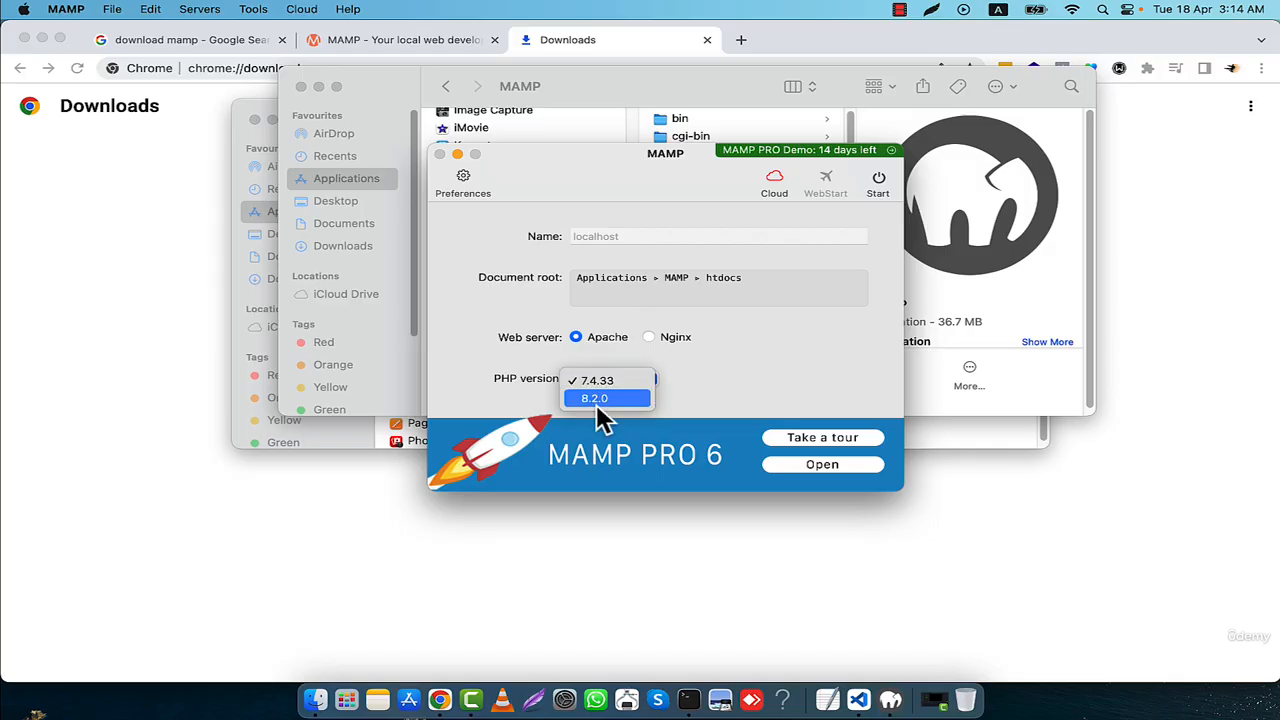
{"action": "left_click", "coordinate": [600, 398]}
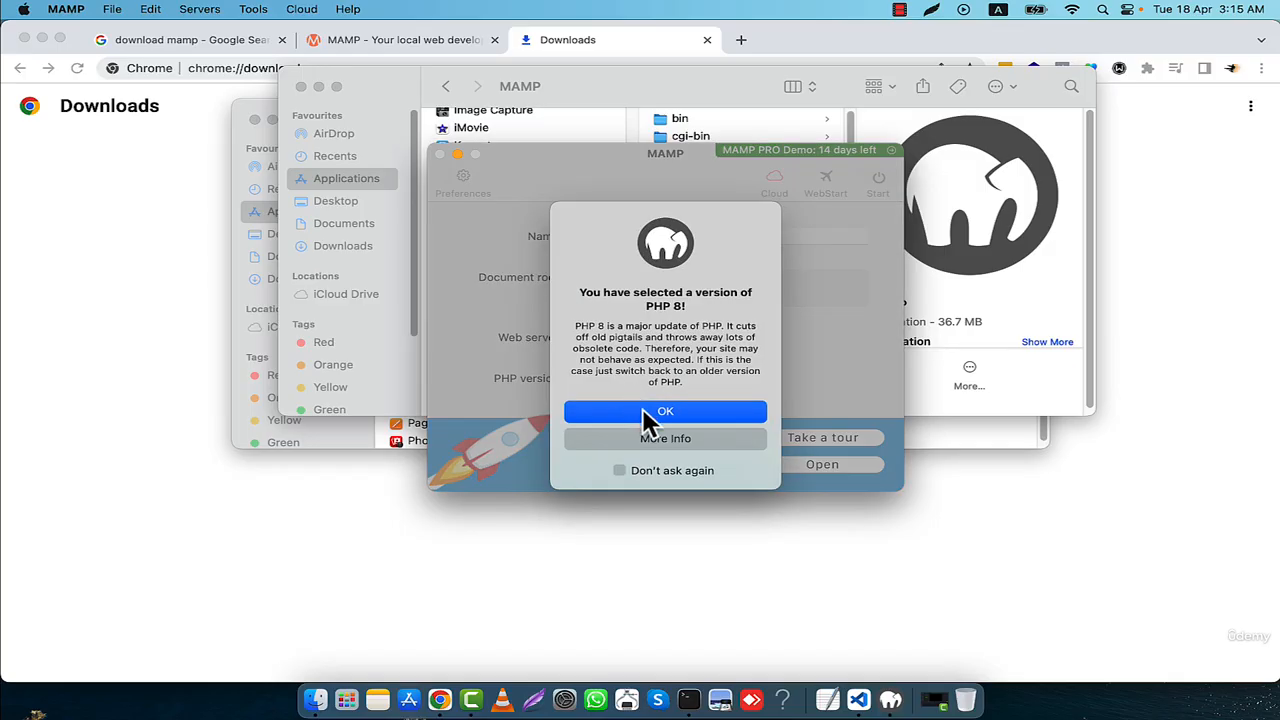
{"action": "left_click", "coordinate": [645, 411]}
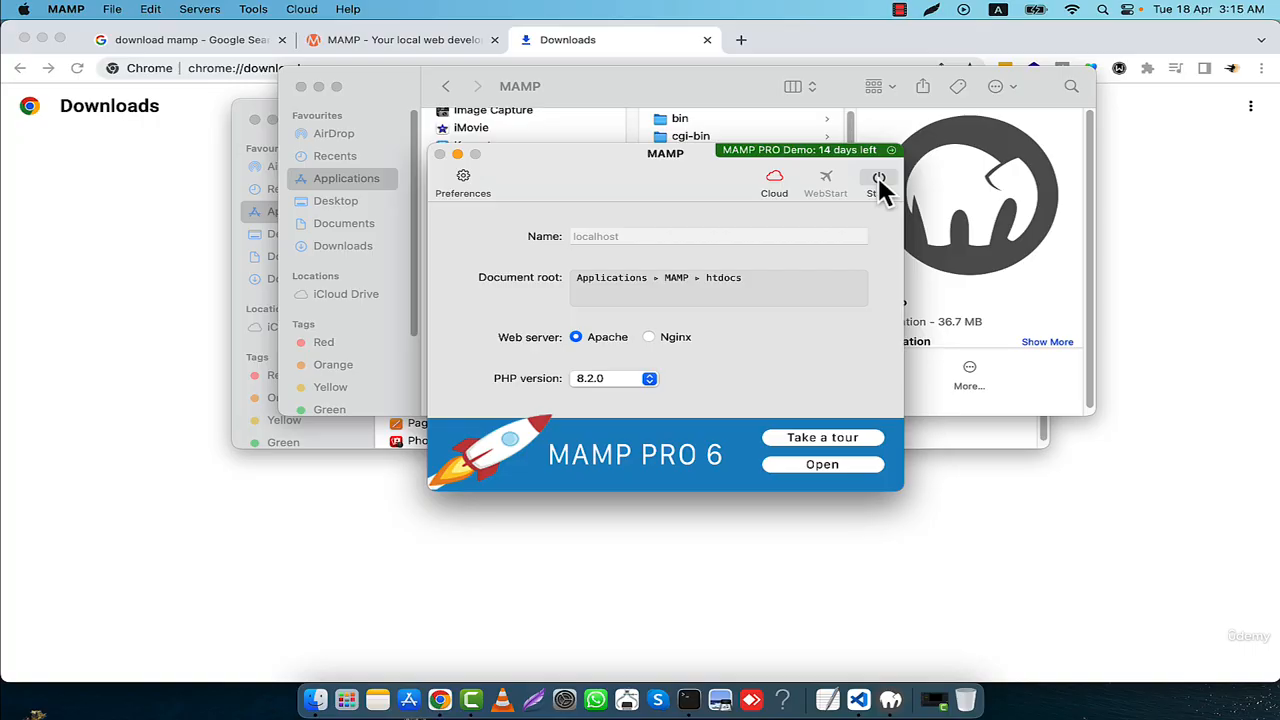
{"action": "left_click", "coordinate": [878, 180]}
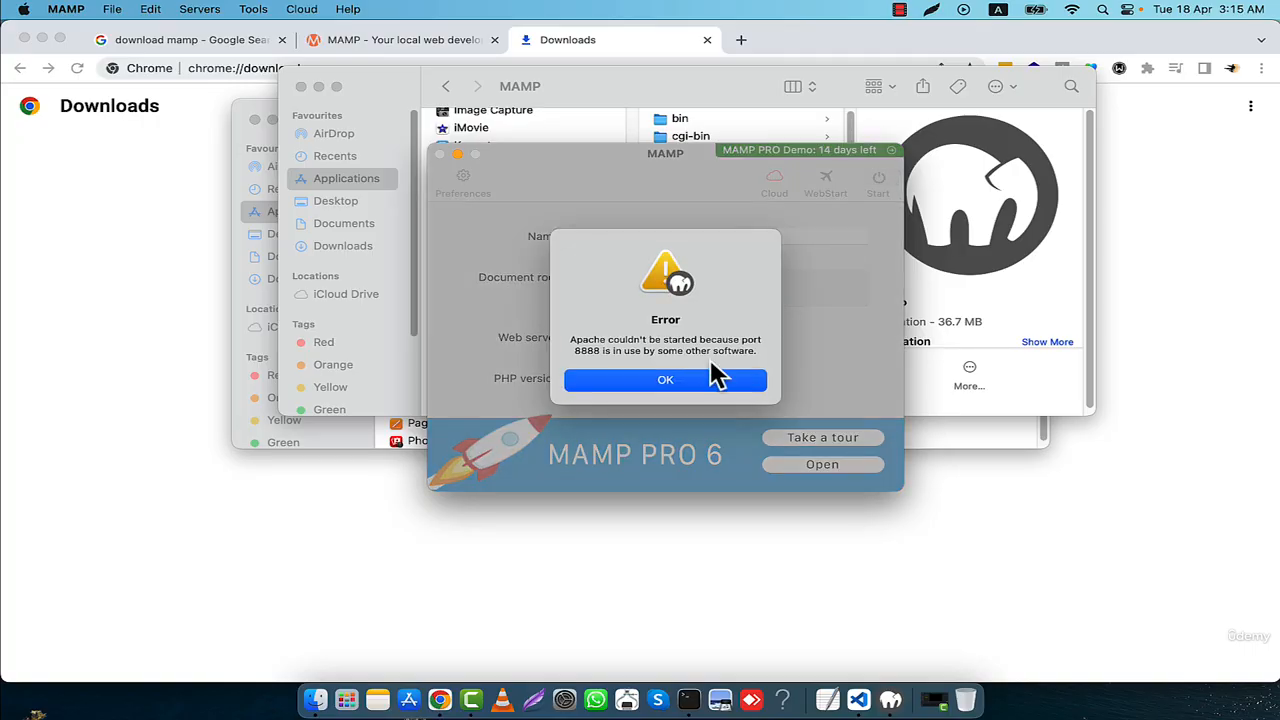
{"action": "left_click", "coordinate": [702, 381]}
- Set the Apache port to 8000 in the MAMP preferences and try to start the servers
{"action": "left_click", "coordinate": [462, 179]}
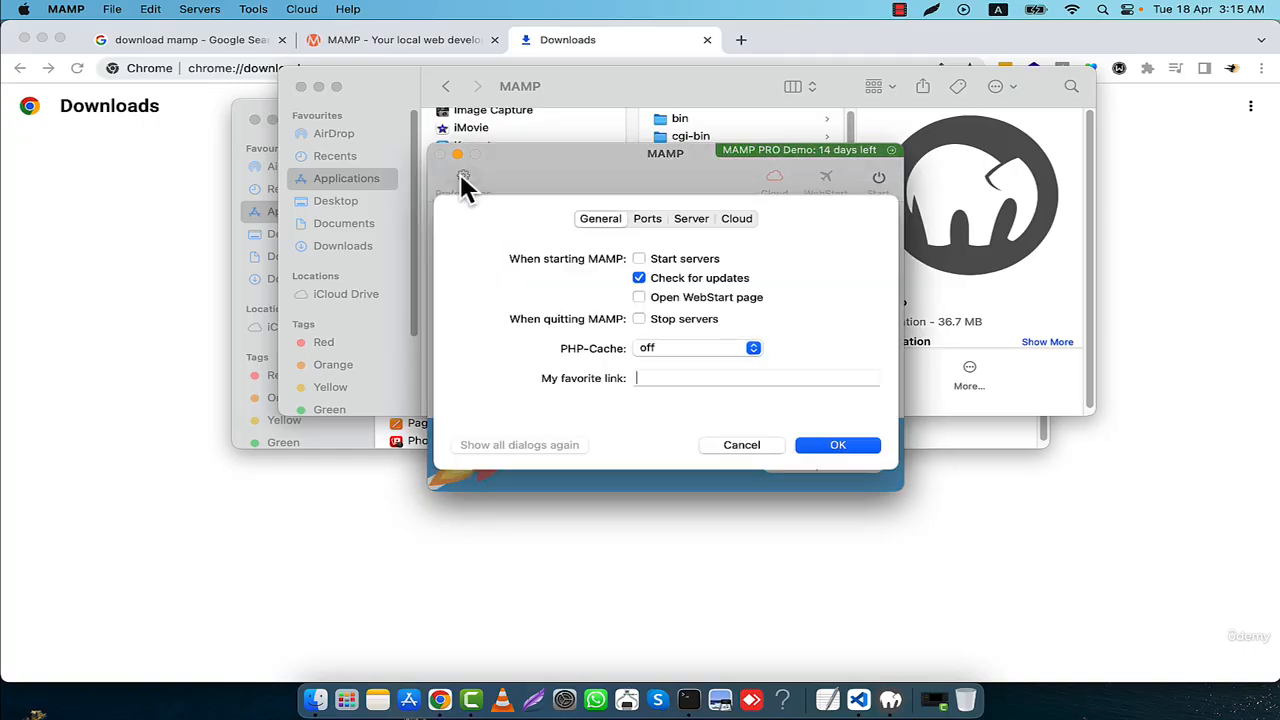
{"action": "left_click", "coordinate": [648, 226]}
{"action": "left_click", "coordinate": [668, 274]}
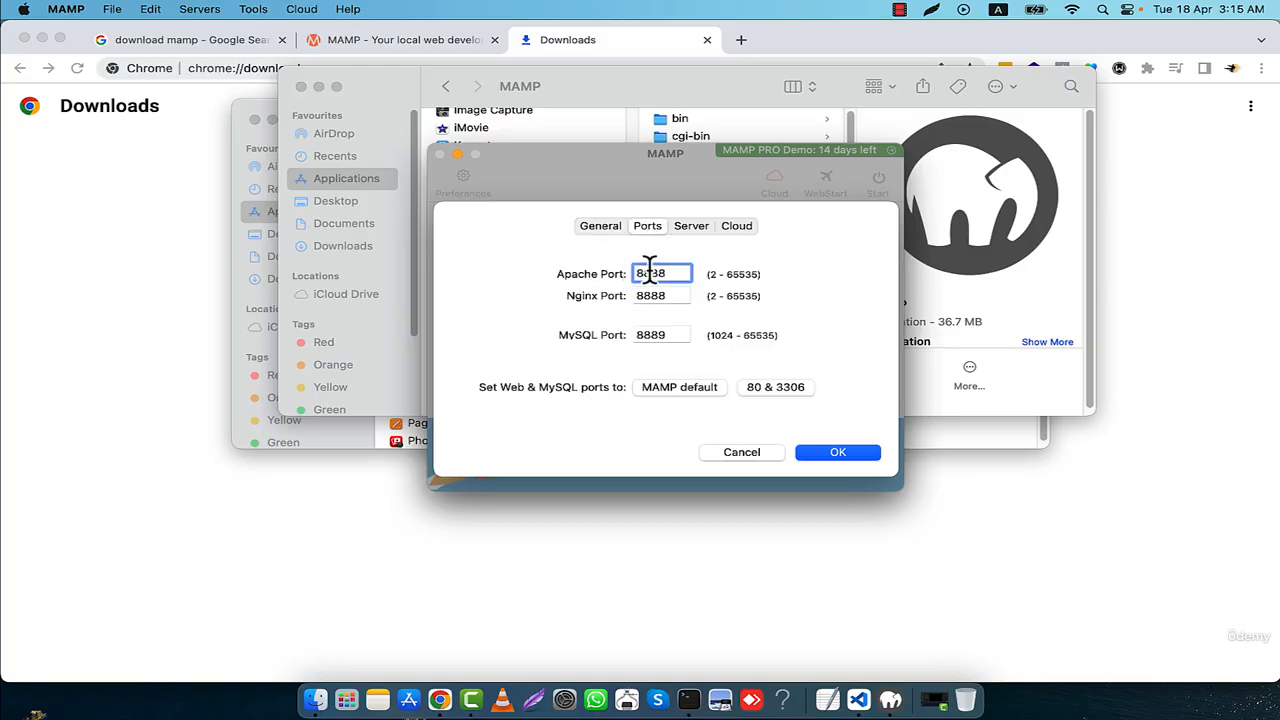
{"action": "double_click", "coordinate": [680, 273]}
{"action": "type", "text": "8000"}
{"action": "left_click", "coordinate": [837, 458]}
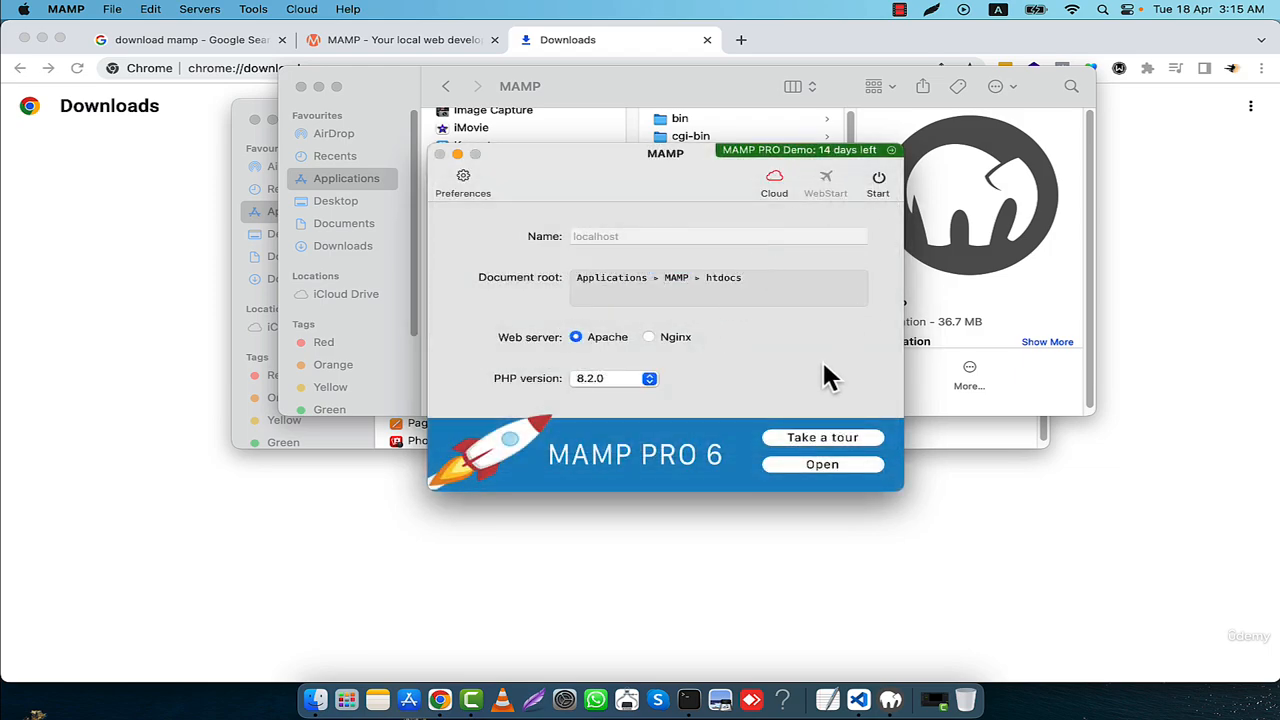
{"action": "left_click", "coordinate": [881, 174]}
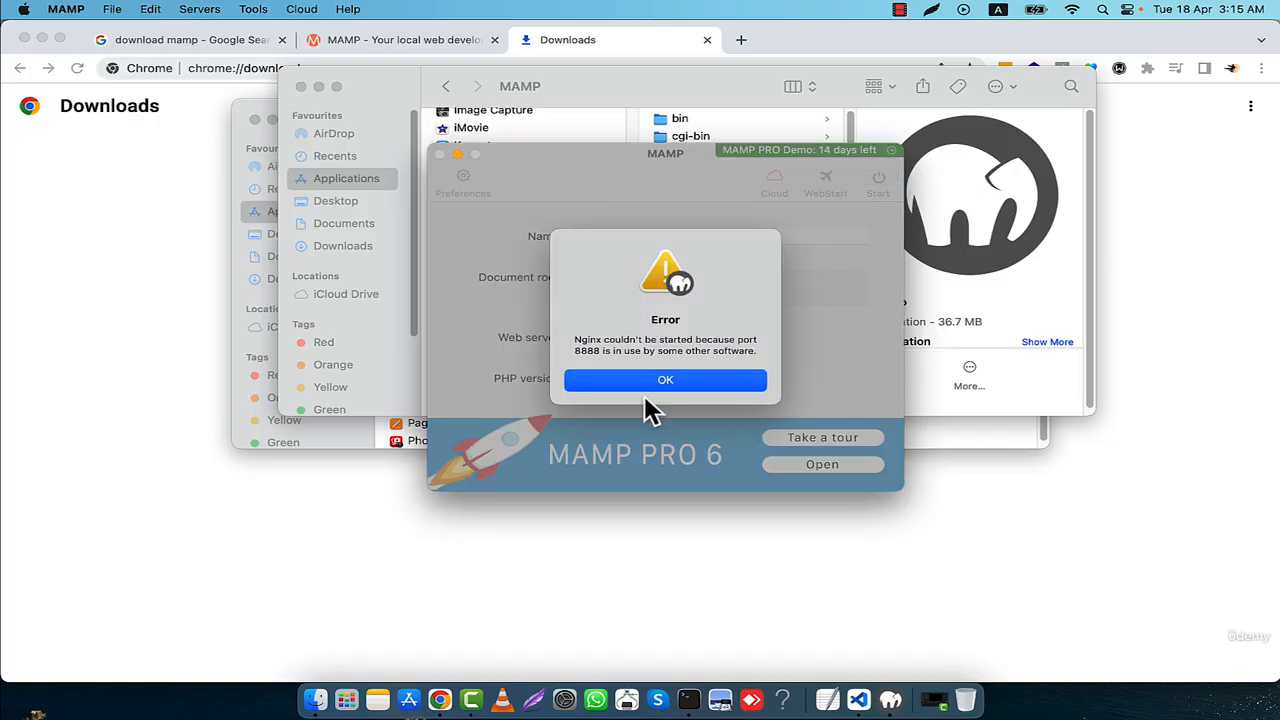
{"action": "left_click", "coordinate": [652, 379]}
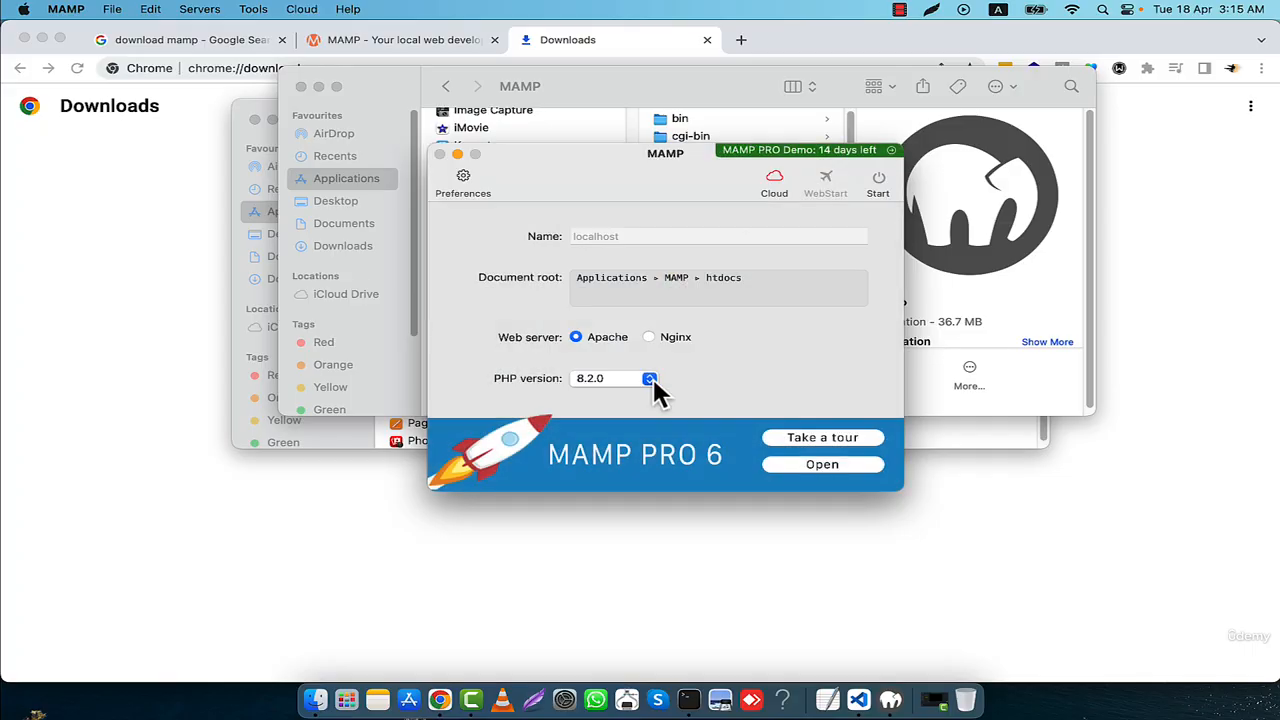
- Set the Nginx port to 8000 in the MAMP preferences and start the servers
{"action": "left_click", "coordinate": [463, 178]}
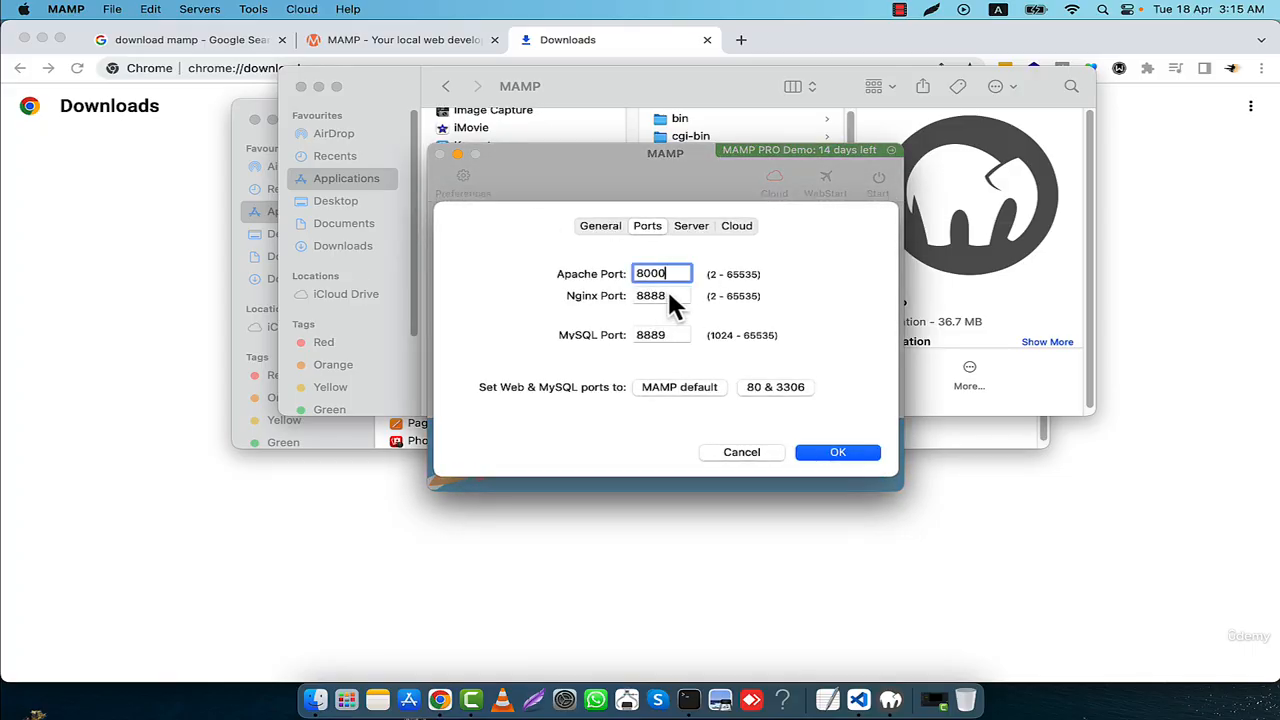
{"action": "double_click", "coordinate": [668, 295]}
{"action": "type", "text": "8000"}
{"action": "key", "text": "Tab"}
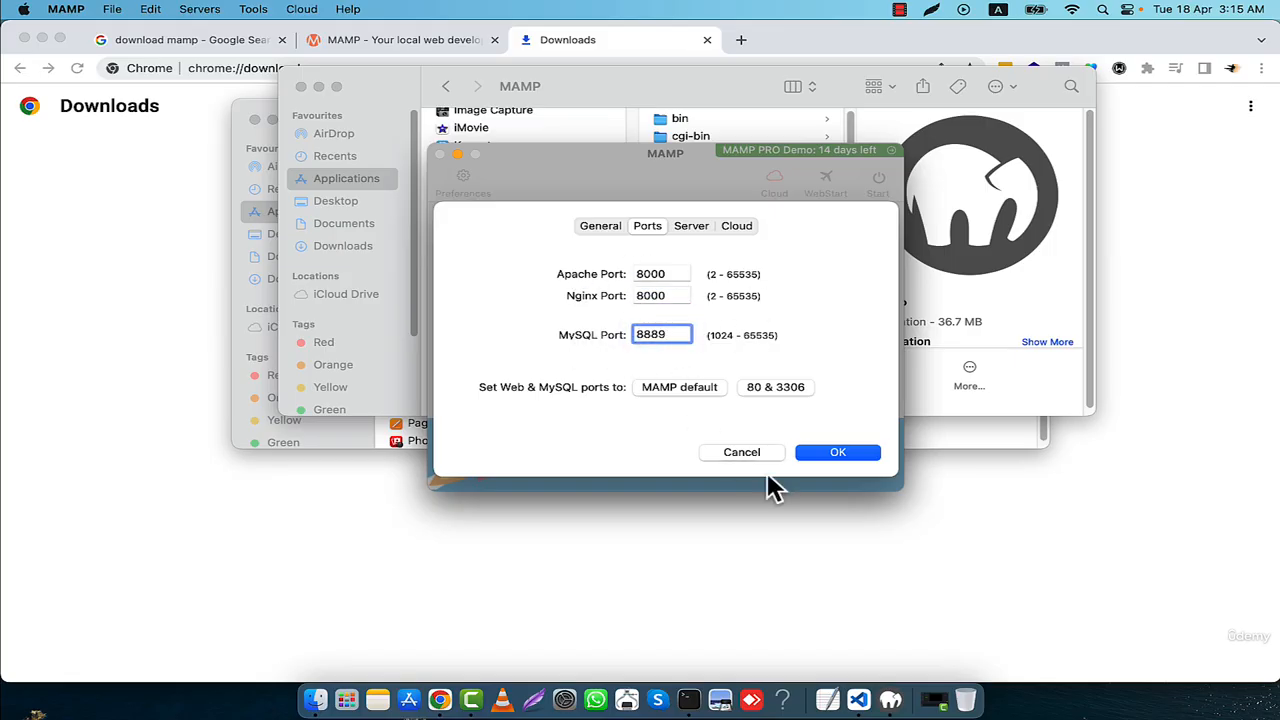
{"action": "left_click", "coordinate": [840, 454]}
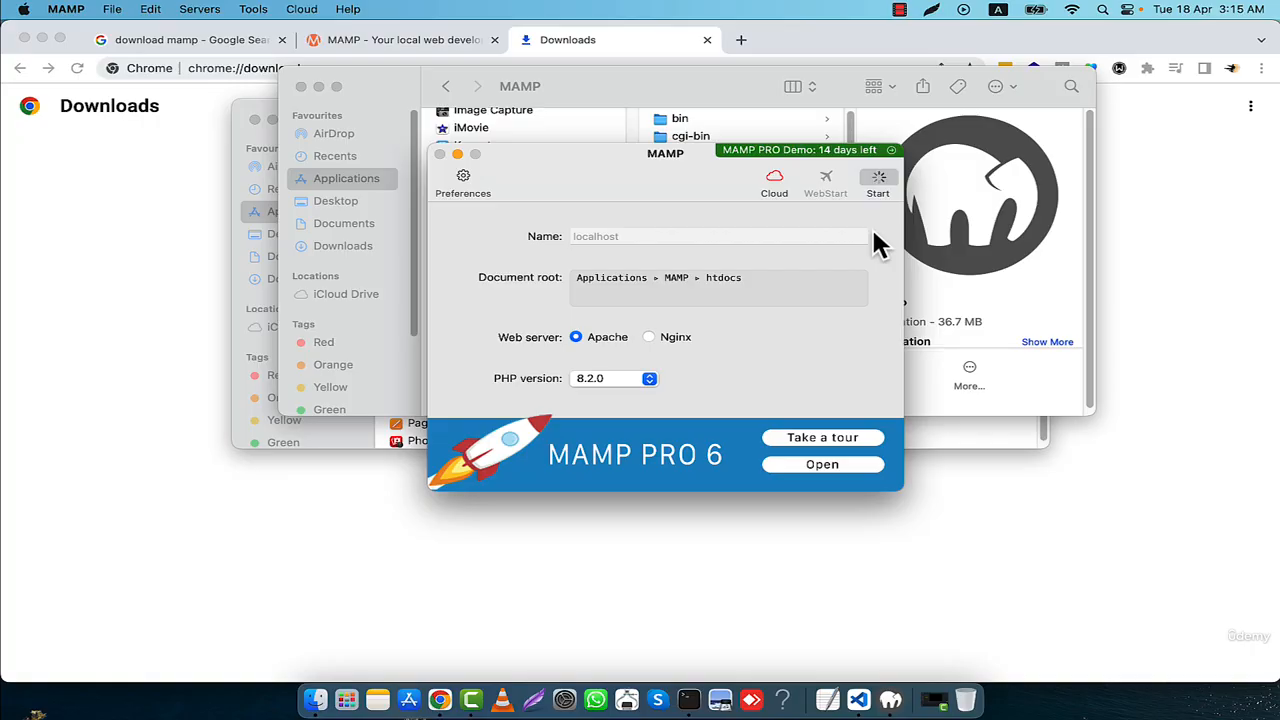
- Set both the Apache port and the Nginx port to 90 in the MAMP port preferences
{"action": "left_click", "coordinate": [462, 180]}
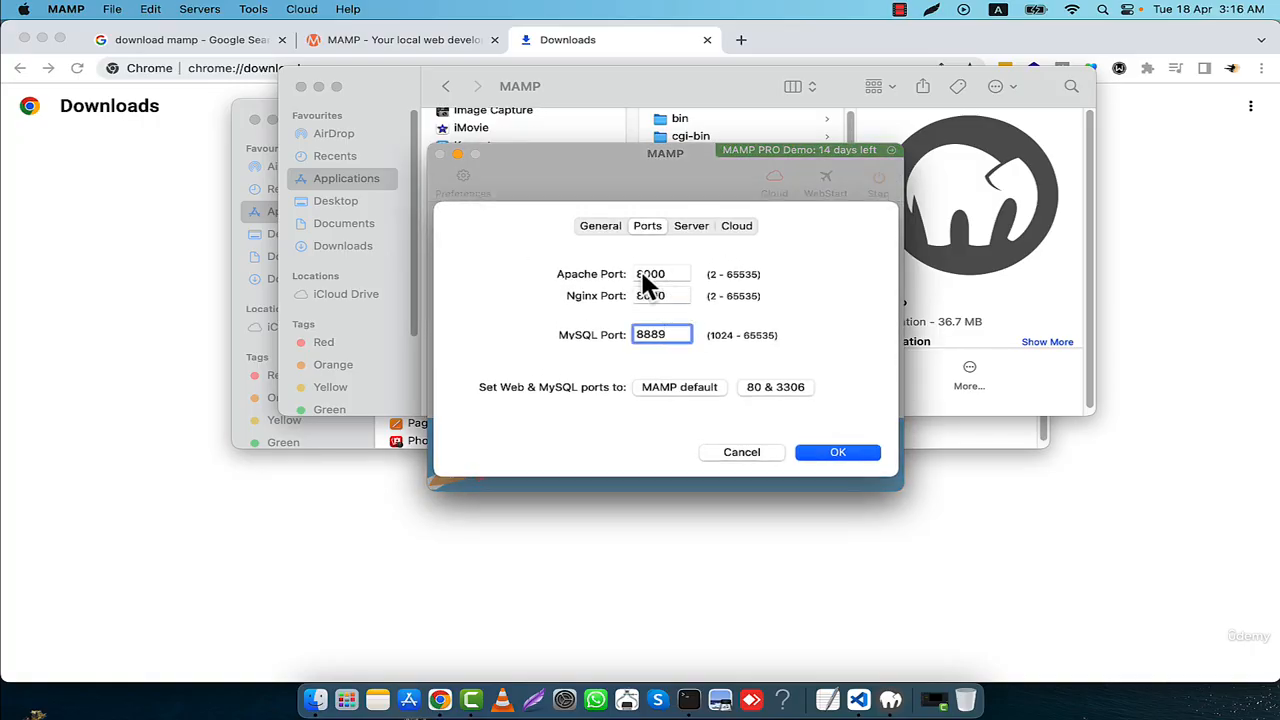
{"action": "left_click", "coordinate": [665, 273]}
{"action": "double_click", "coordinate": [648, 274]}
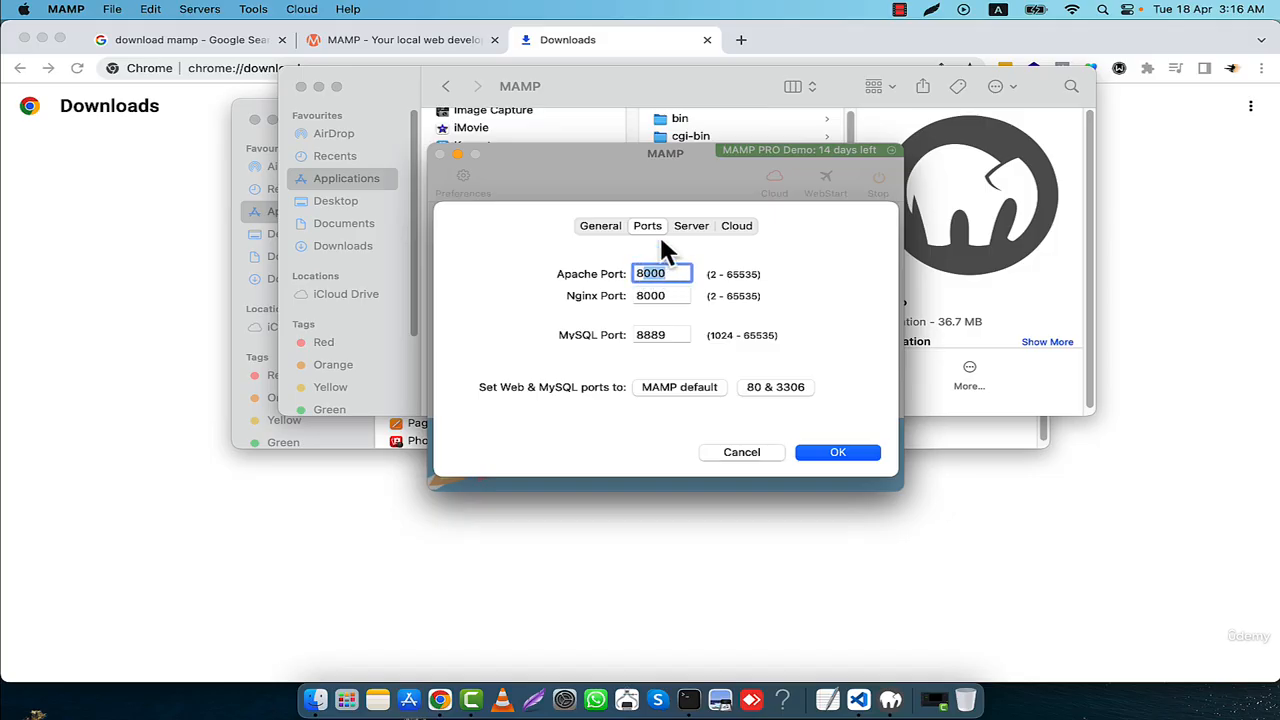
{"action": "type", "text": "8"}
{"action": "left_click_drag", "start_coordinate": [646, 274], "coordinate": [673, 271]}
{"action": "type", "text": "90"}
{"action": "left_click", "coordinate": [674, 295]}
{"action": "left_click_drag", "start_coordinate": [674, 295], "coordinate": [634, 302]}
{"action": "type", "text": "90"}
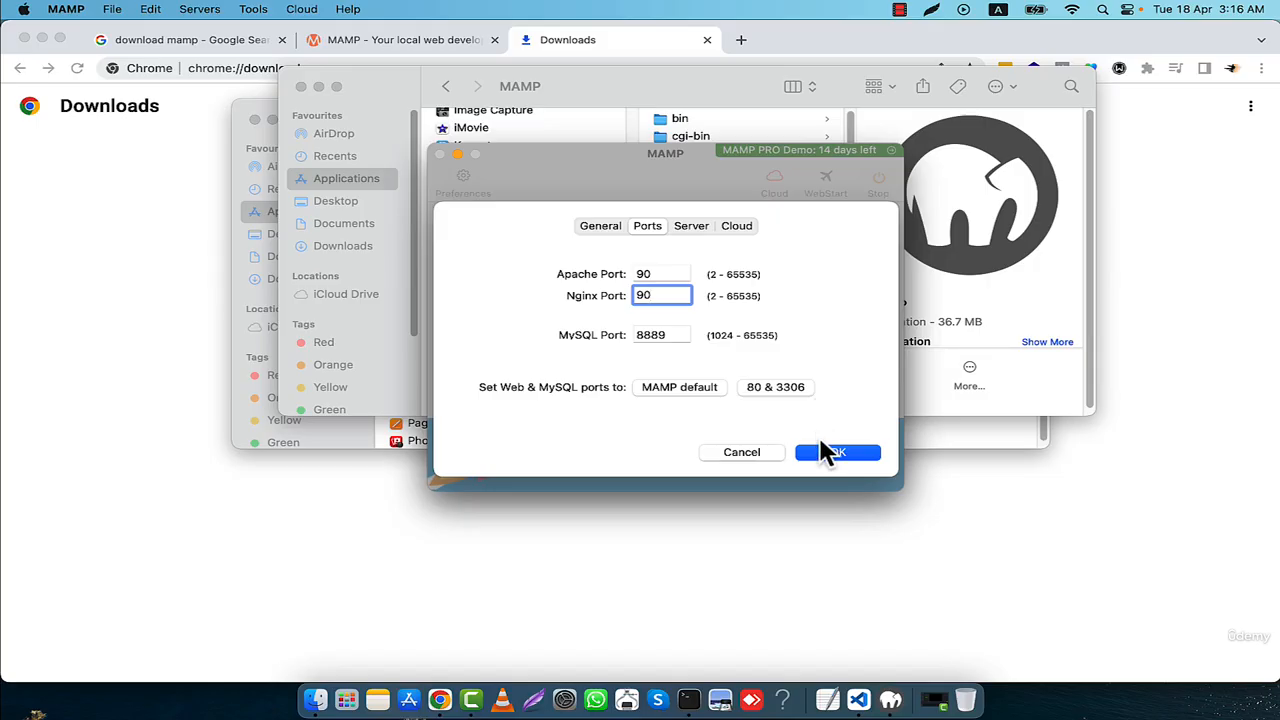
- Set the MySQL port to 8890 and apply the port preferences
{"action": "left_click", "coordinate": [673, 335]}
{"action": "mouse_move", "coordinate": [674, 335]}
{"action": "left_mouse_down"}
{"action": "mouse_move", "coordinate": [640, 335]}
{"action": "mouse_move", "coordinate": [669, 335]}
{"action": "mouse_move", "coordinate": [653, 335]}
{"action": "left_mouse_up"}
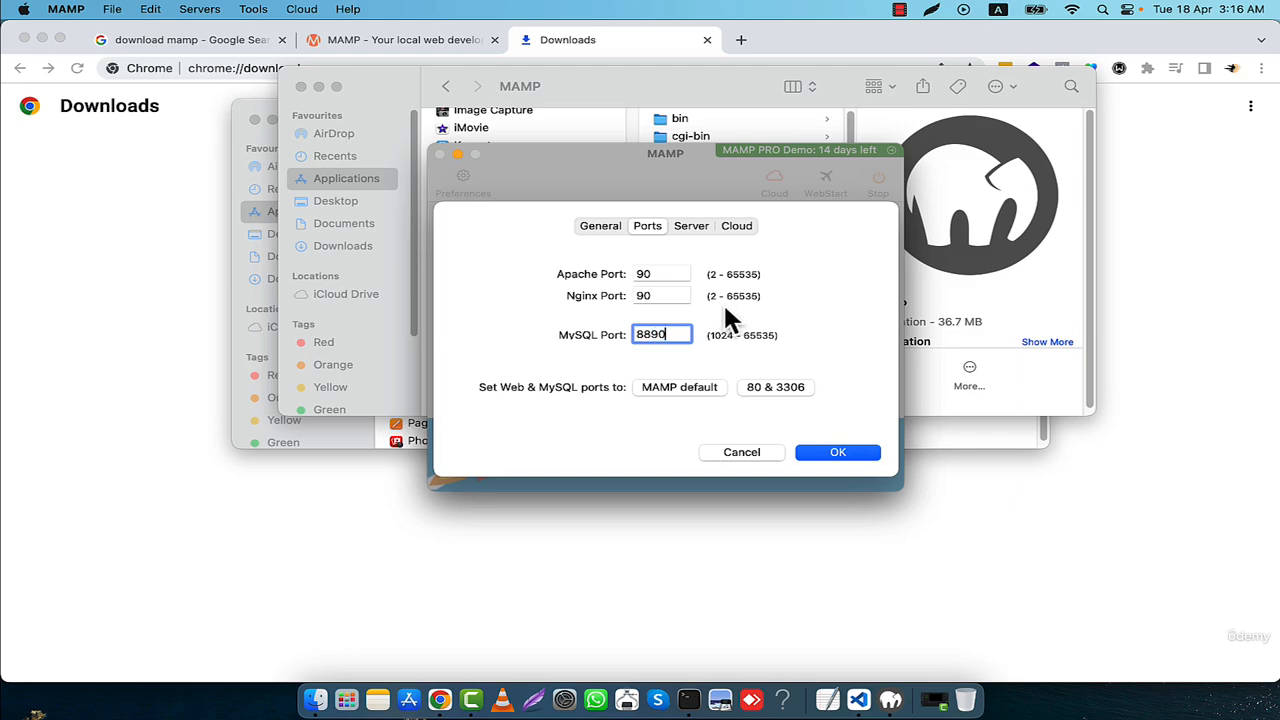
{"action": "left_click", "coordinate": [830, 452]}
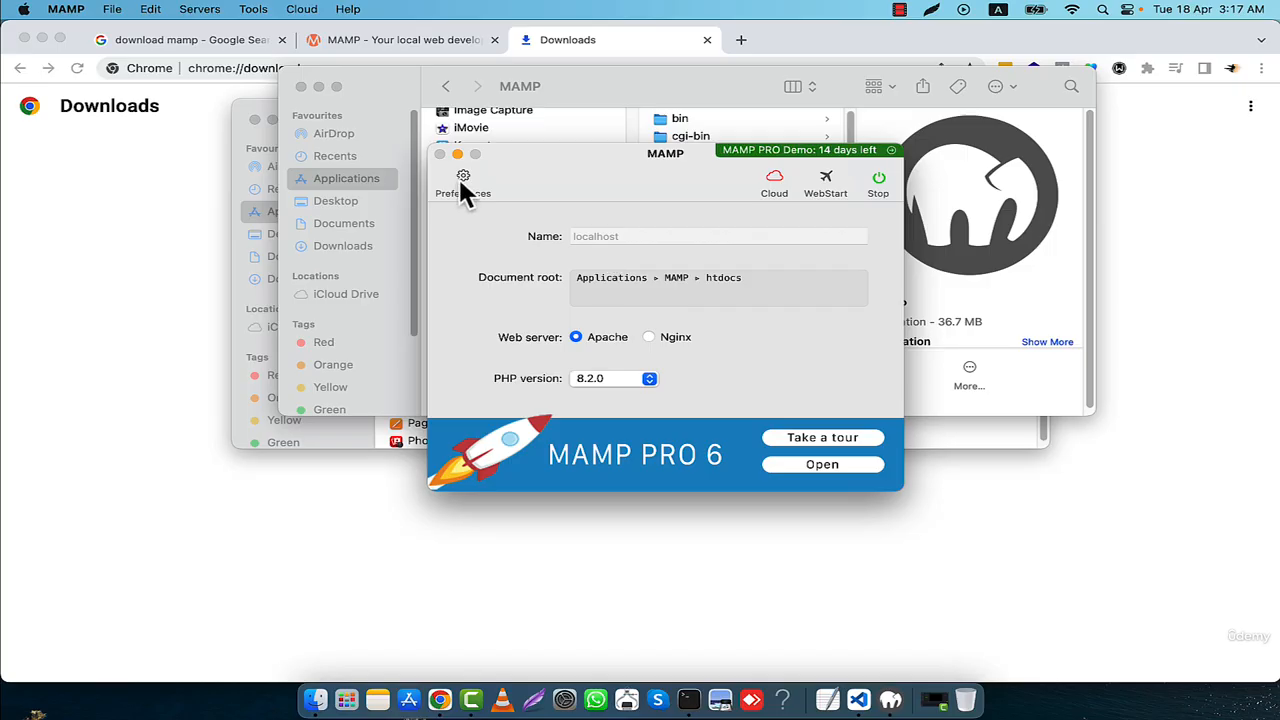
- Switch to Chrome and try to open localhost/test/arefin.php in a new tab
{"action": "left_click", "coordinate": [177, 143]}
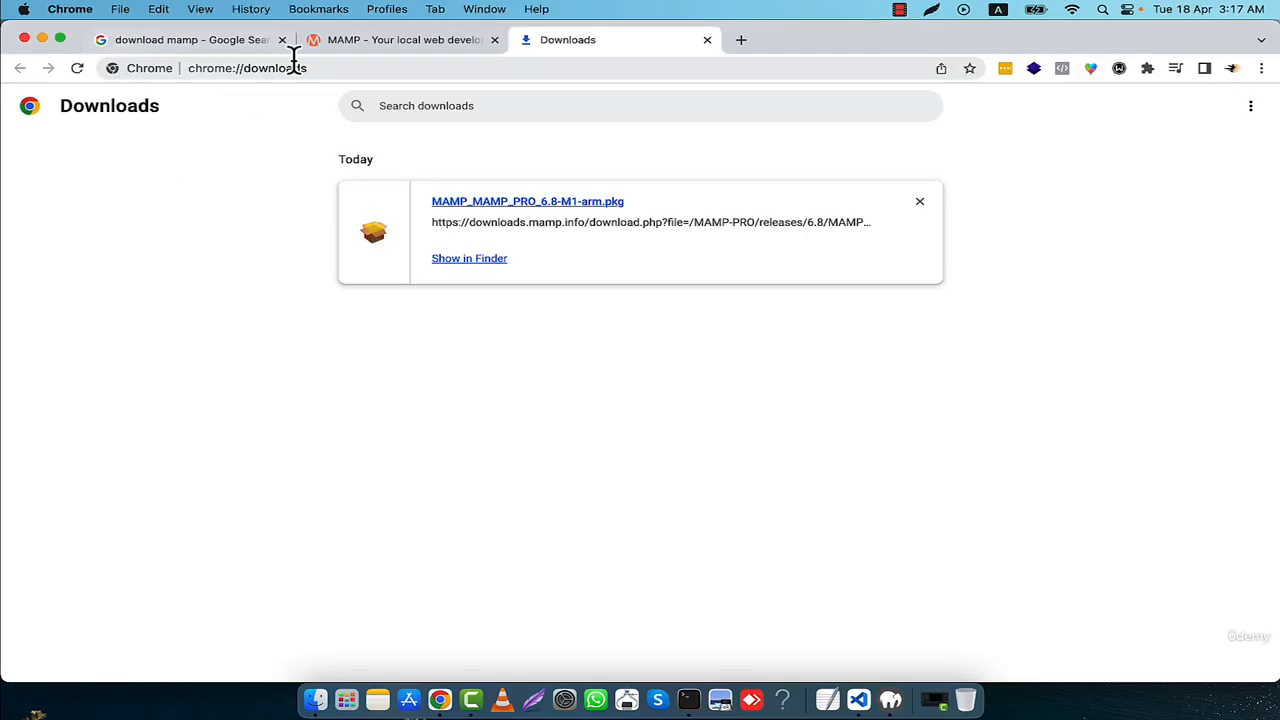
{"action": "left_click", "coordinate": [743, 42]}
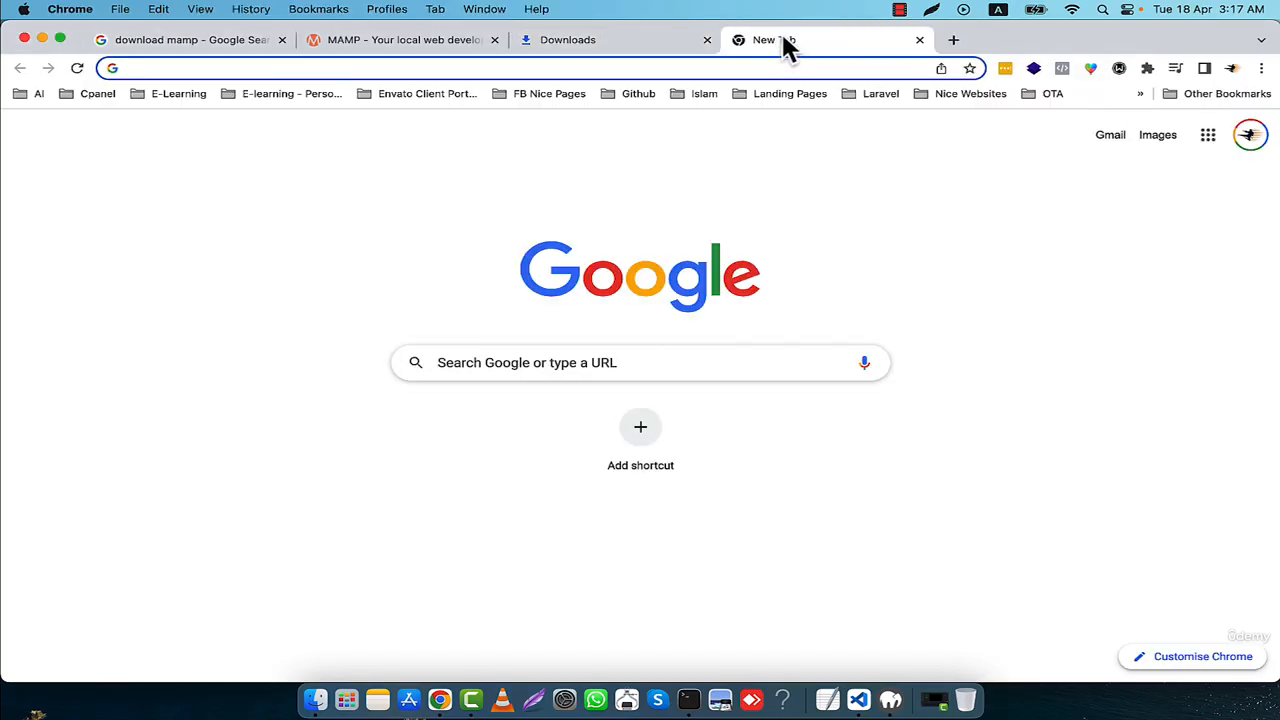
{"action": "type", "text": "localhost/"}
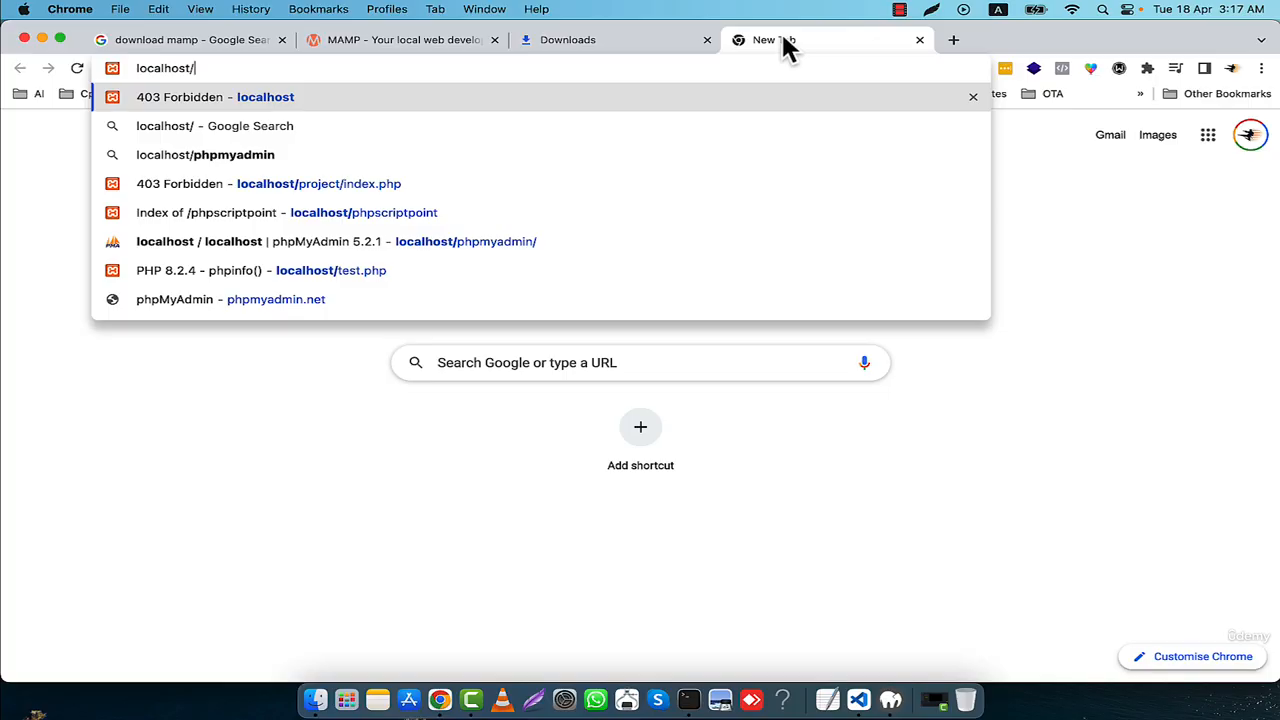
{"action": "type", "text": "test/"}
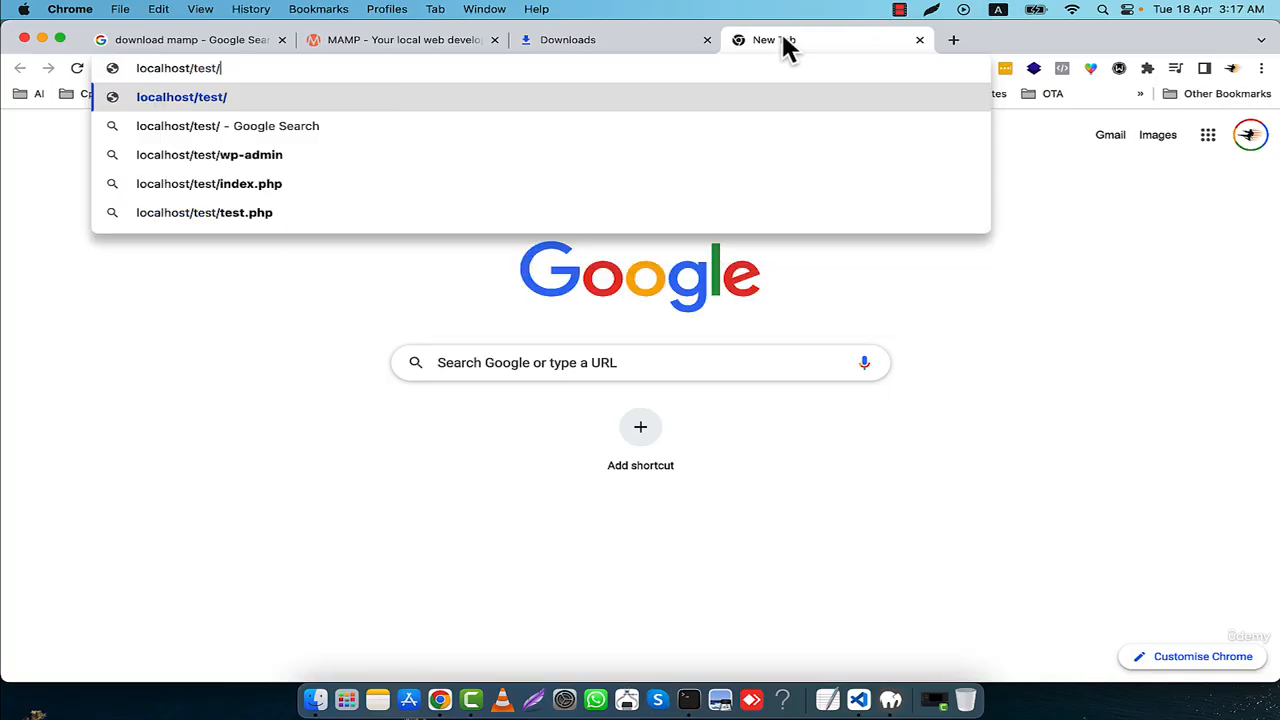
{"action": "type", "text": "arefin.php"}
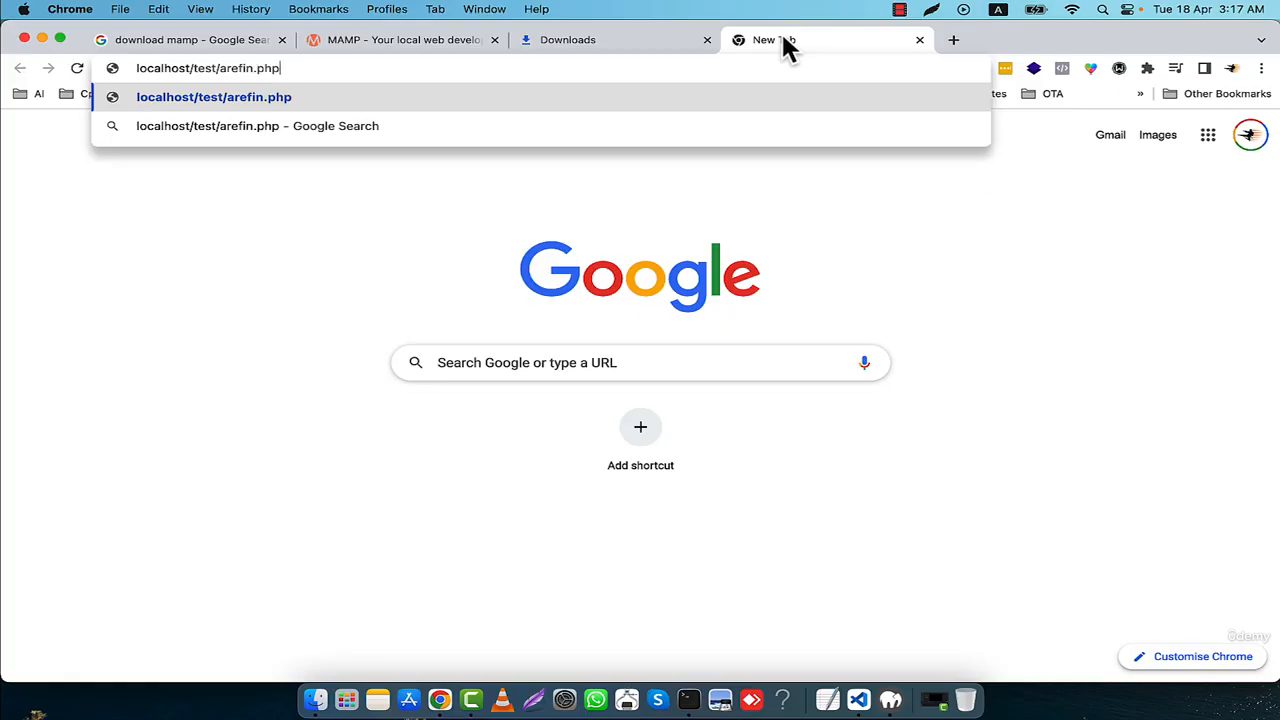
{"action": "key", "text": "Return"}
- Add port 90 to the address, load localhost:90/test/arefin.php and check the page's output text
{"action": "left_click", "coordinate": [186, 68]}
{"action": "left_click", "coordinate": [183, 68]}
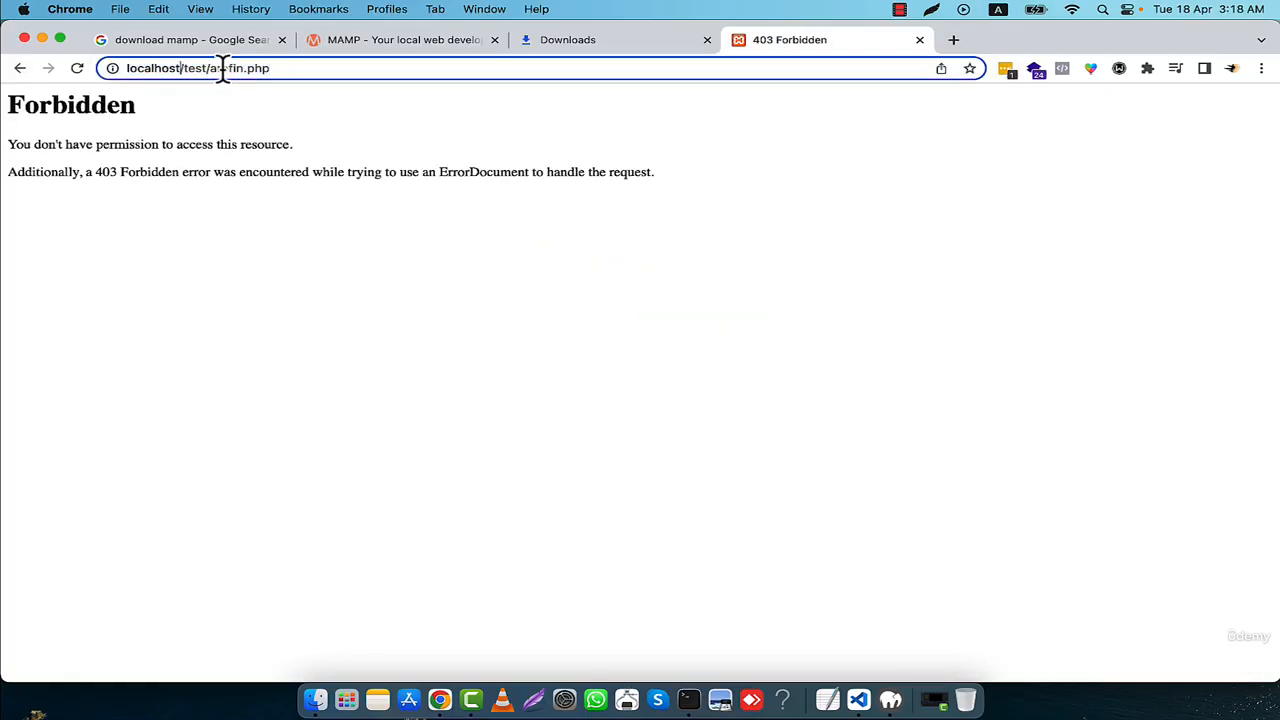
{"action": "type", "text": ":9"}
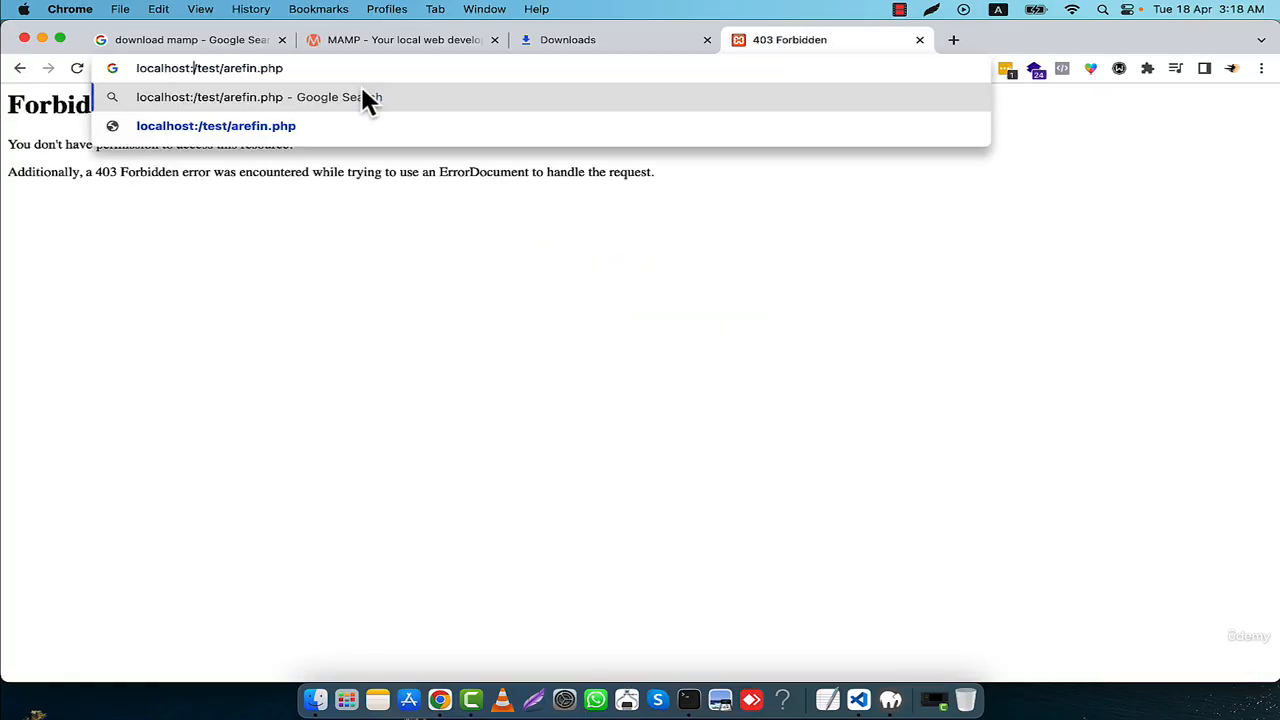
{"action": "type", "text": "0"}
{"action": "key", "text": "Return"}
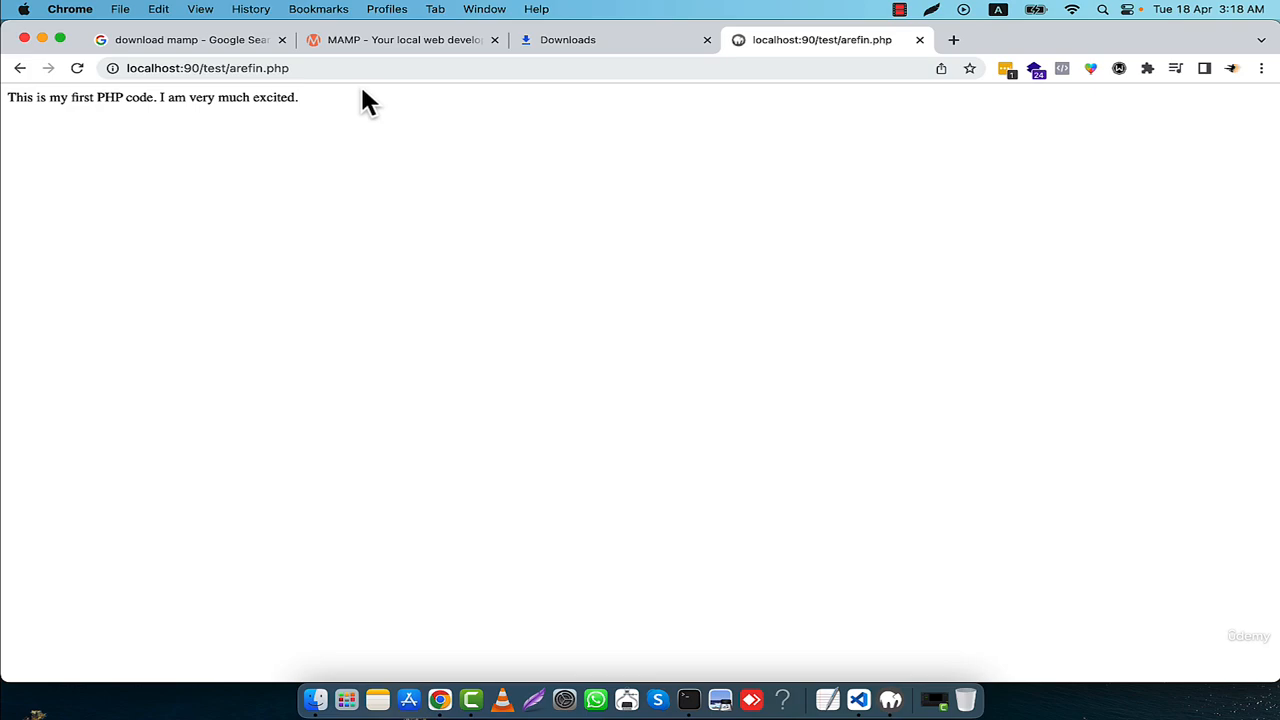
{"action": "left_click_drag", "start_coordinate": [6, 100], "coordinate": [309, 127]}
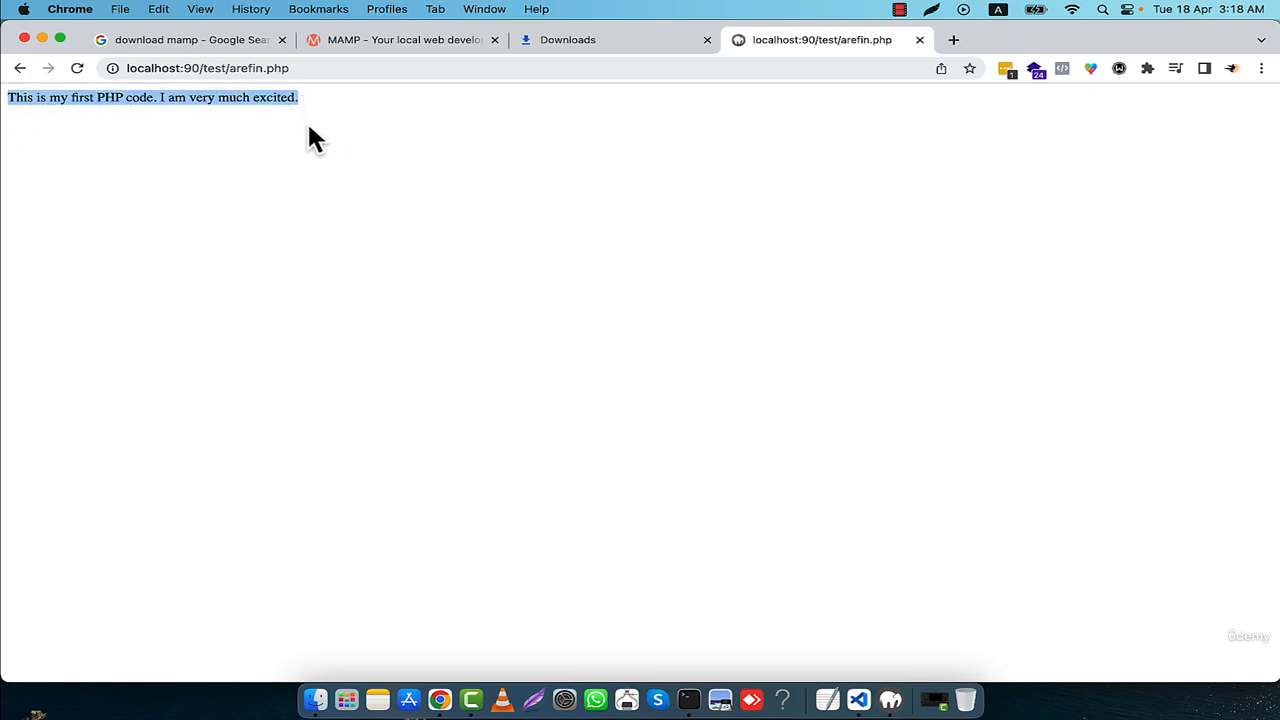
{"action": "left_click", "coordinate": [324, 143]}
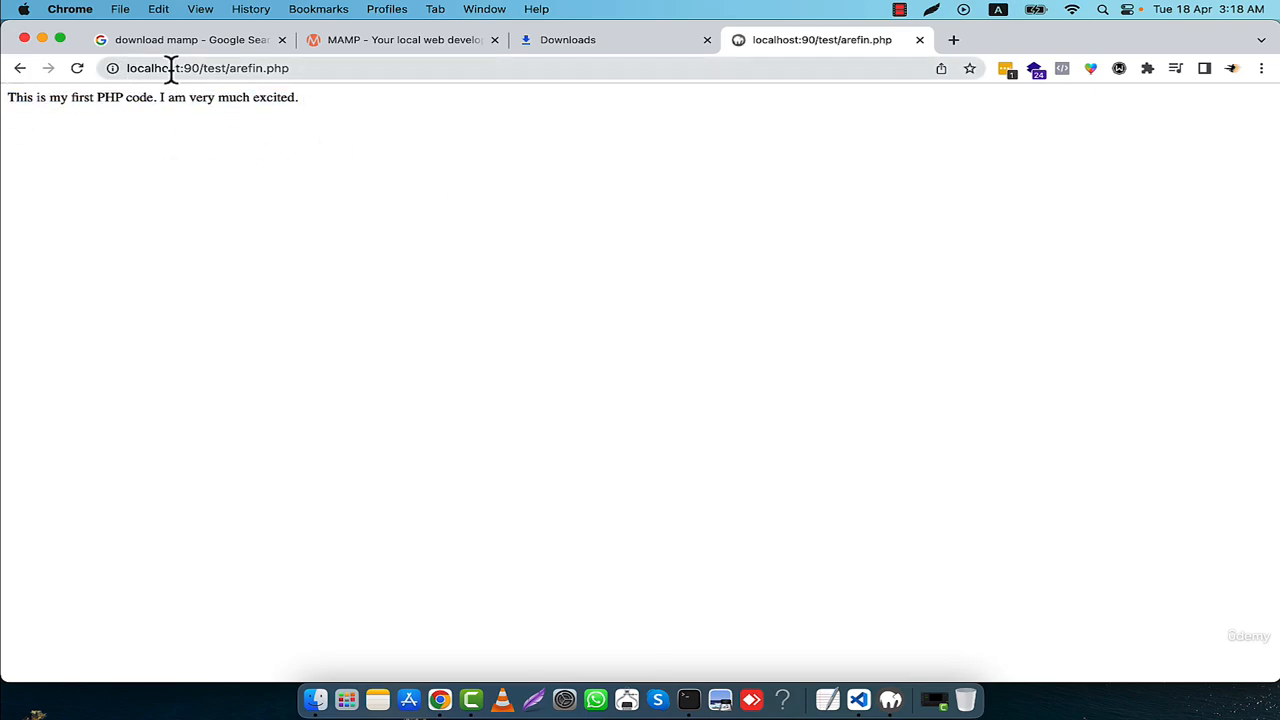
- Try to open localhost/phpmyadmin in another new tab
{"action": "left_click", "coordinate": [958, 40]}
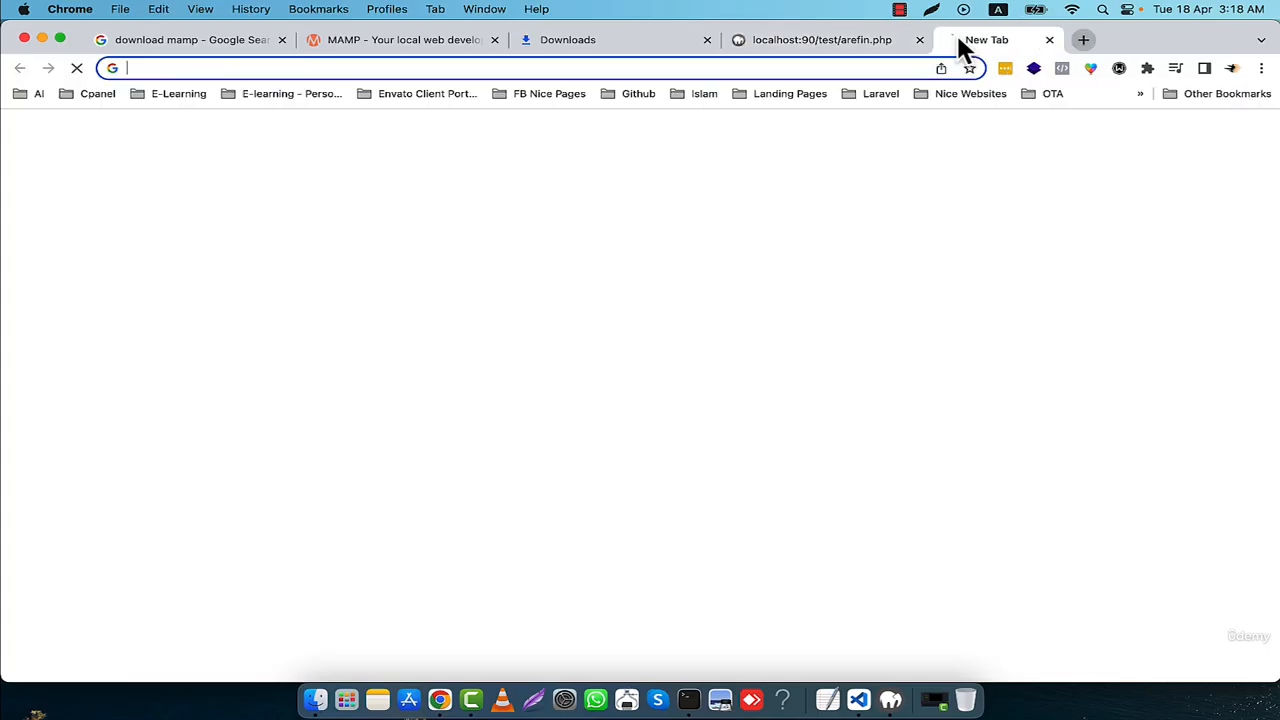
{"action": "type", "text": "localhost/php"}
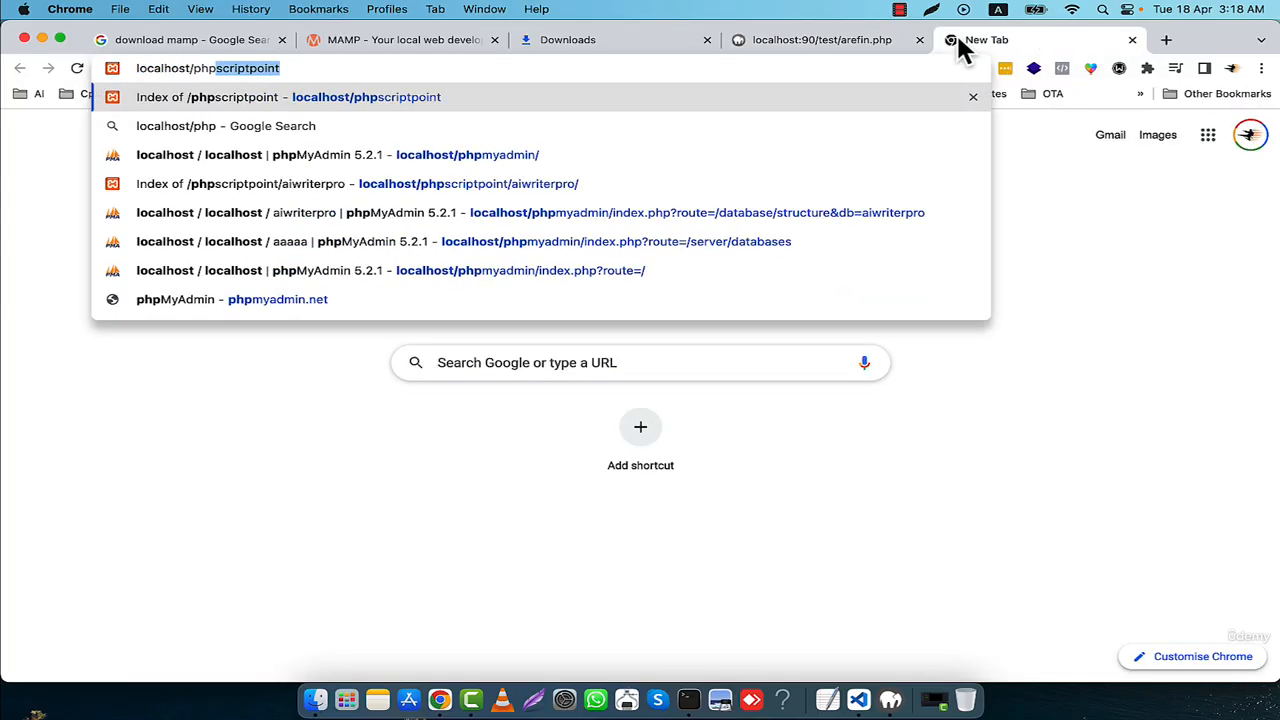
{"action": "type", "text": "myadmin"}
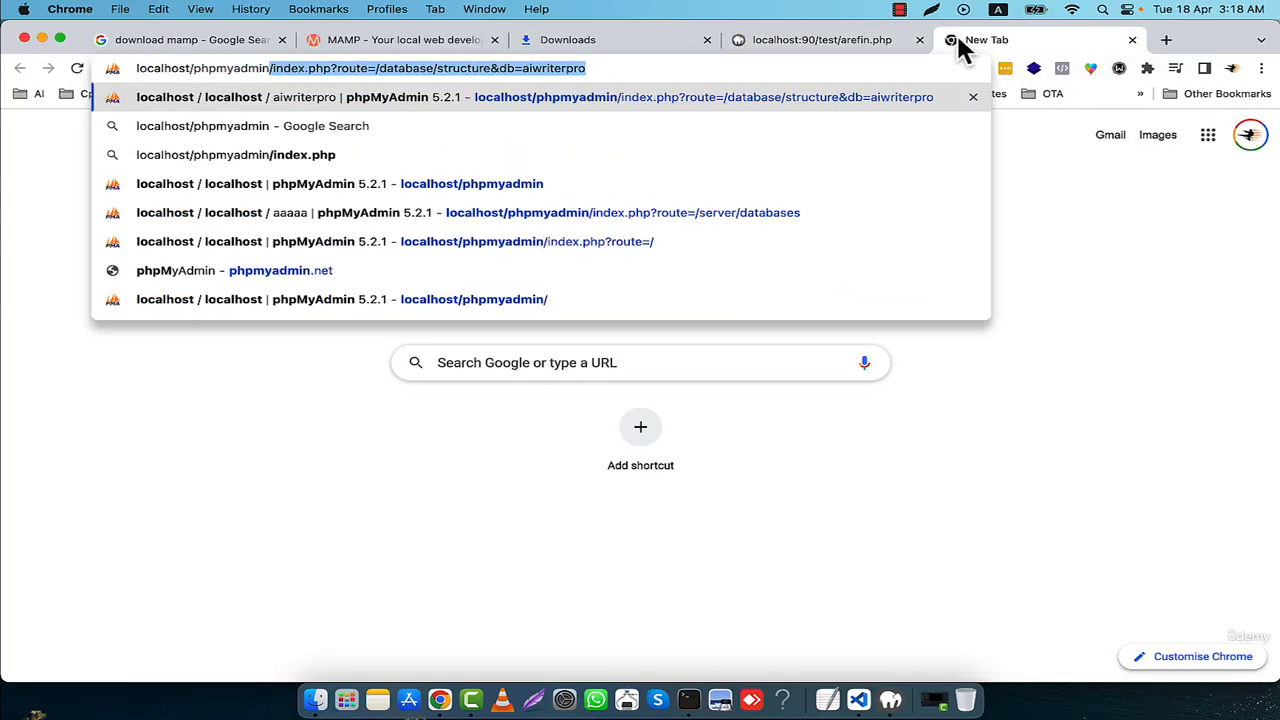
{"action": "key", "text": "Delete"}
{"action": "key", "text": "Return"}
- Add port 90 to the phpMyAdmin address and load localhost:90/phpmyadmin
{"action": "left_click_drag", "start_coordinate": [181, 68], "coordinate": [175, 68]}
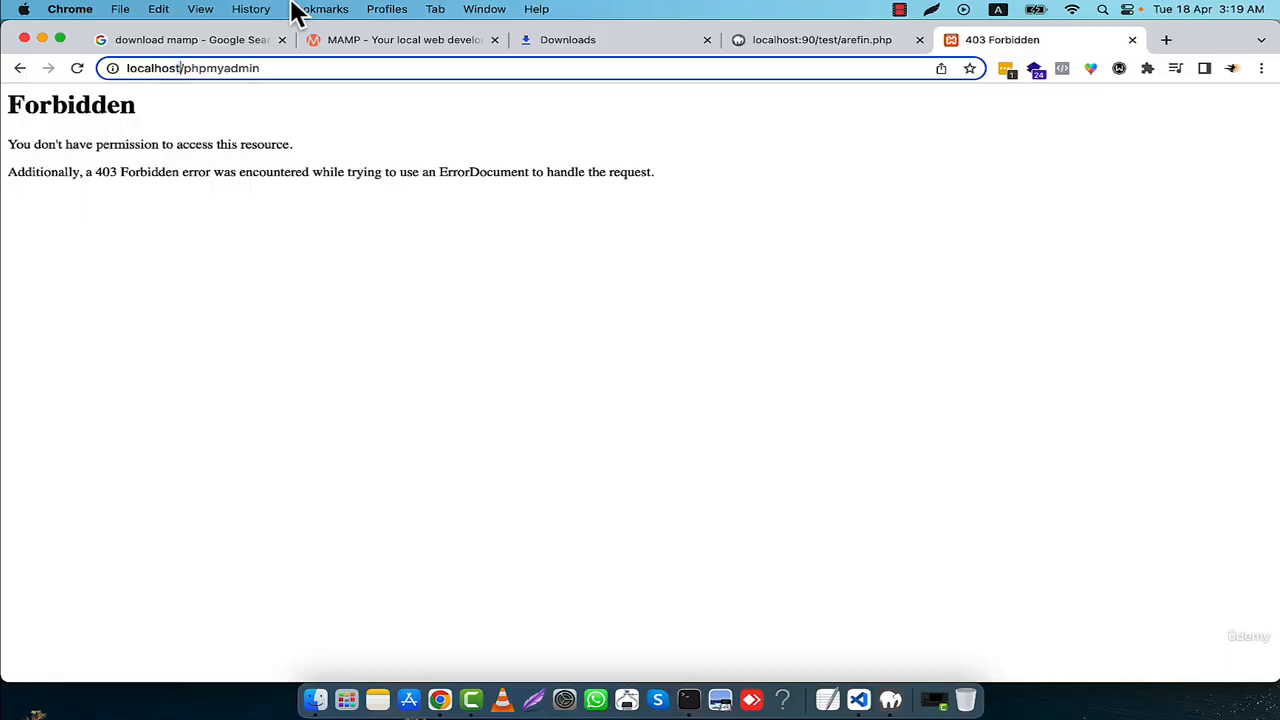
{"action": "type", "text": ":90"}
{"action": "key", "text": "Return"}
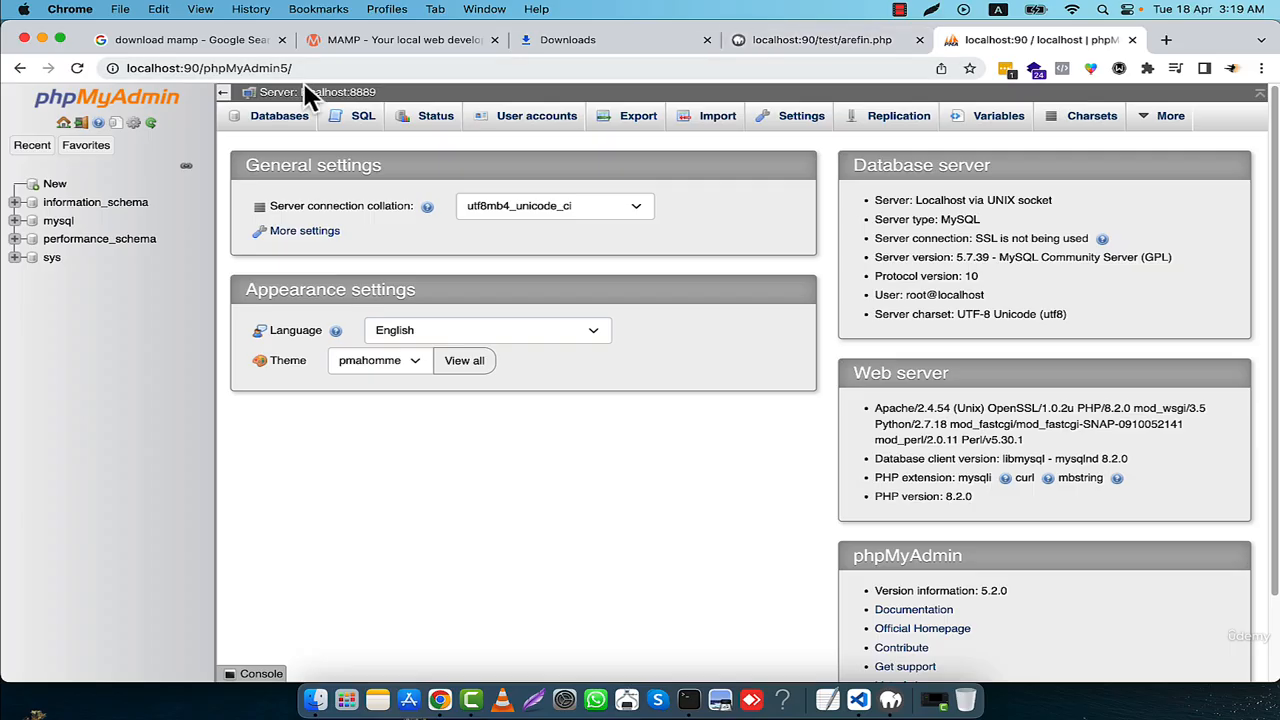
- Examine the port number in the PHP test page's address, then return to phpMyAdmin and open its server home page
{"action": "left_click", "coordinate": [808, 40]}
{"action": "left_click", "coordinate": [188, 68]}
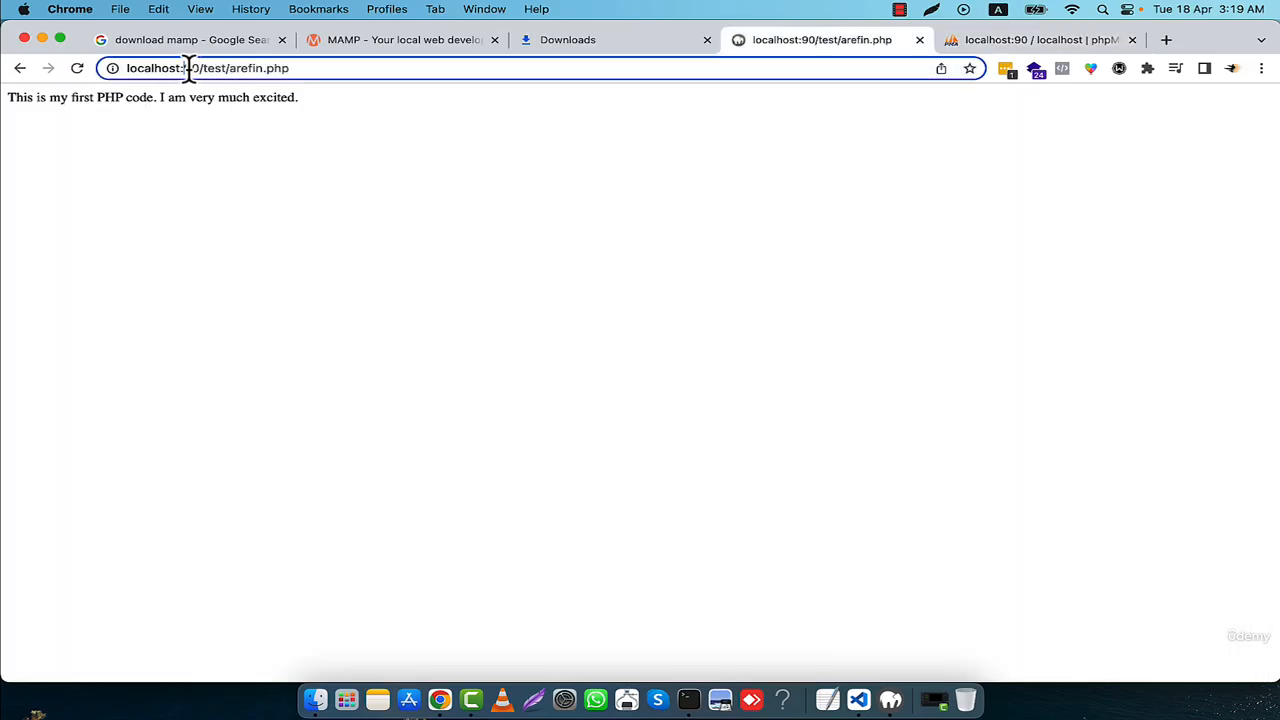
{"action": "left_click_drag", "start_coordinate": [188, 68], "coordinate": [199, 68]}
{"action": "left_click_drag", "start_coordinate": [181, 67], "coordinate": [201, 67]}
{"action": "left_click", "coordinate": [290, 68]}
{"action": "left_click", "coordinate": [982, 40]}
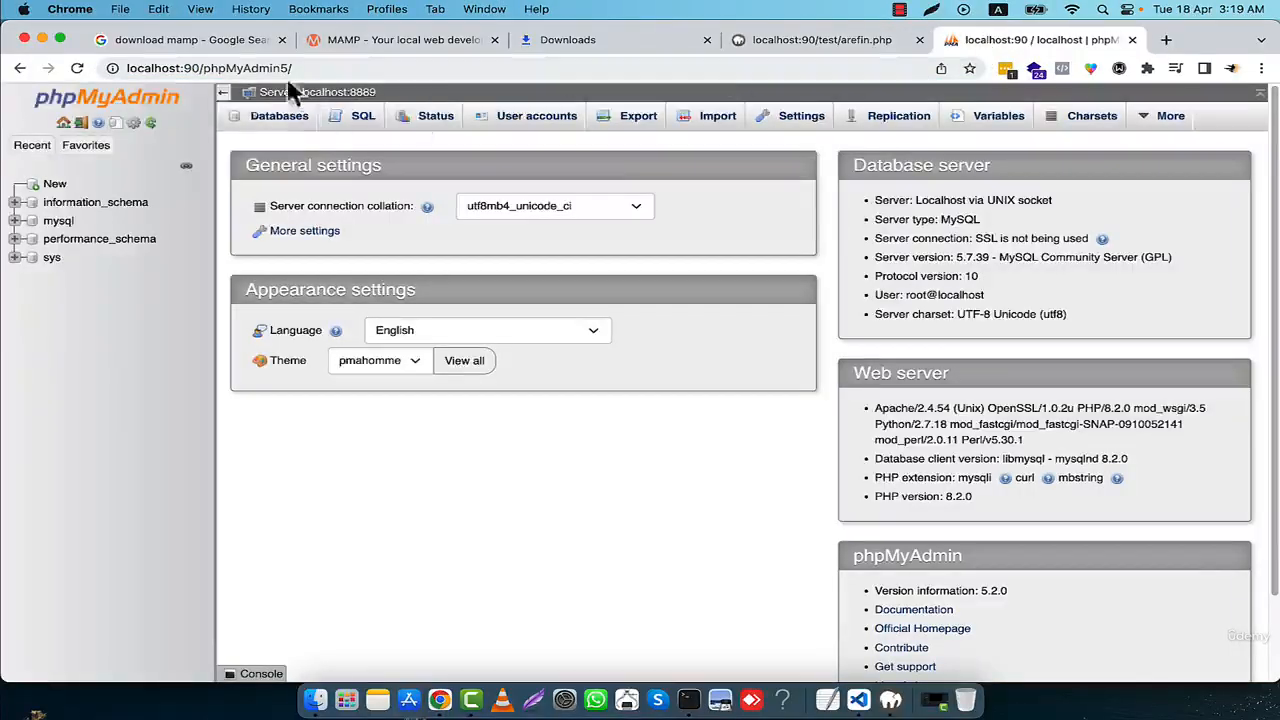
{"action": "left_click", "coordinate": [366, 96]}
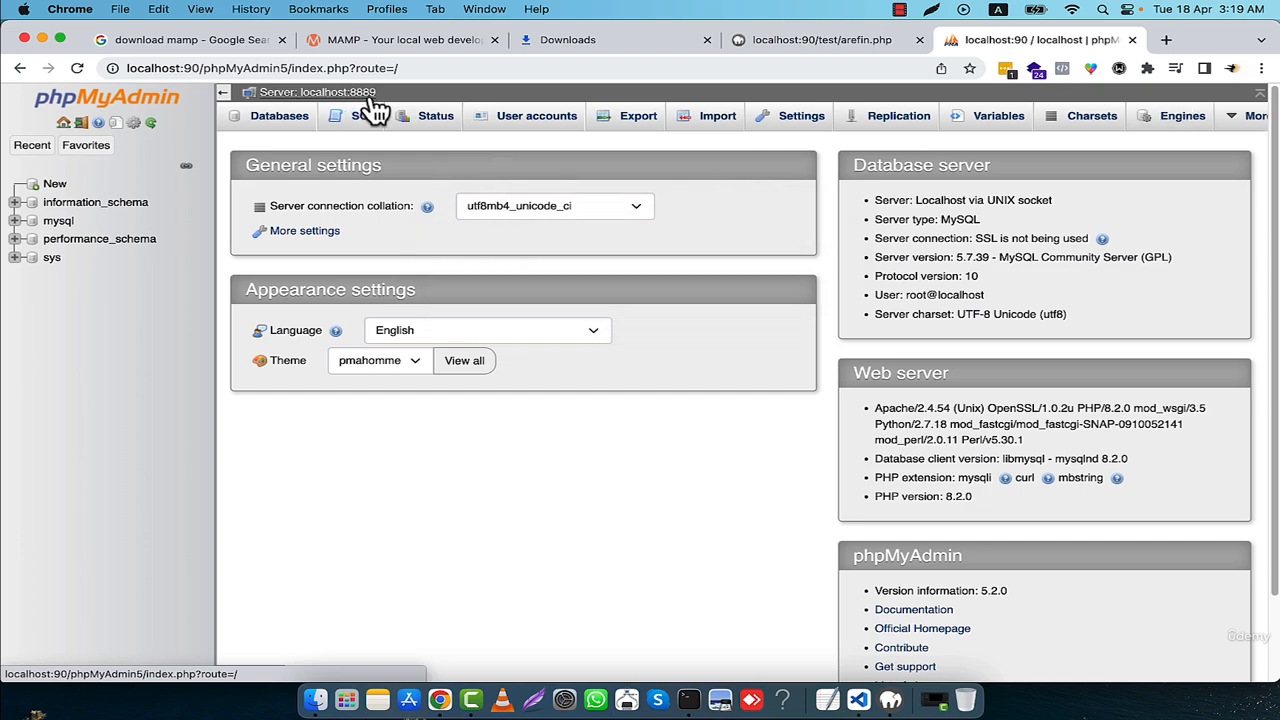
- Create a database named school in phpMyAdmin
{"action": "left_click", "coordinate": [300, 118]}
{"action": "left_click", "coordinate": [306, 252]}
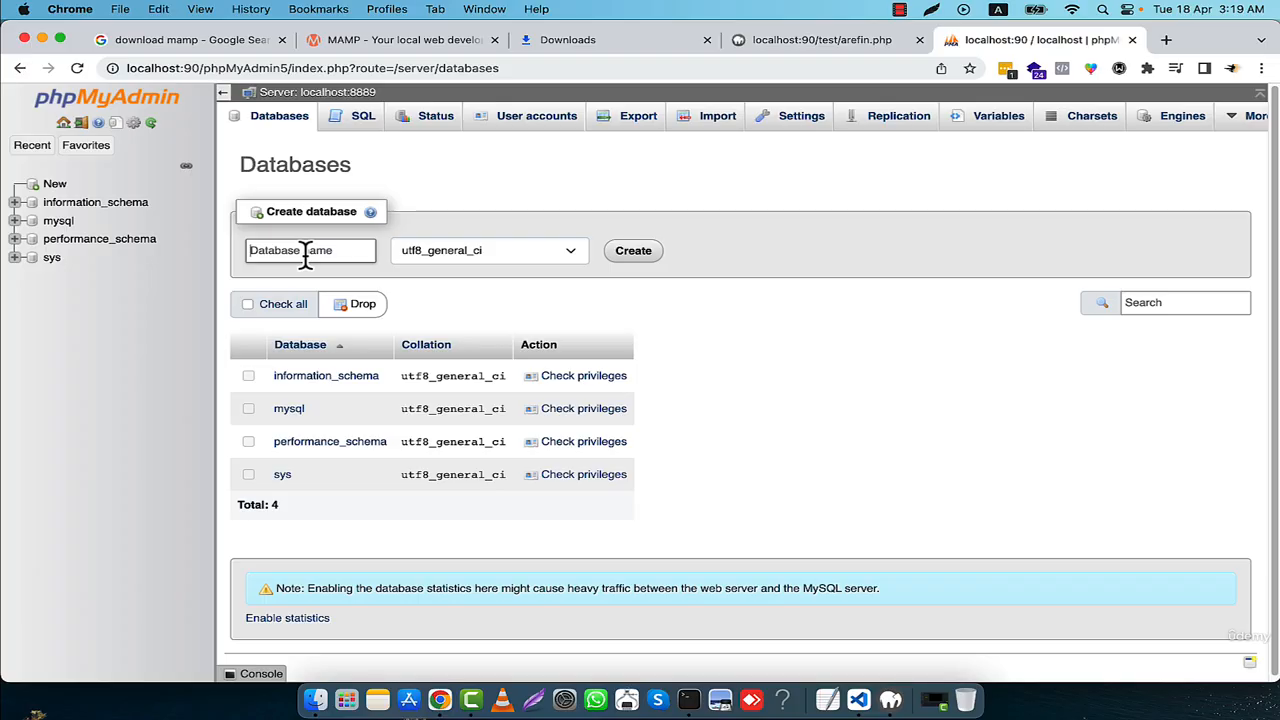
{"action": "type", "text": "school"}
{"action": "key", "text": "Return"}
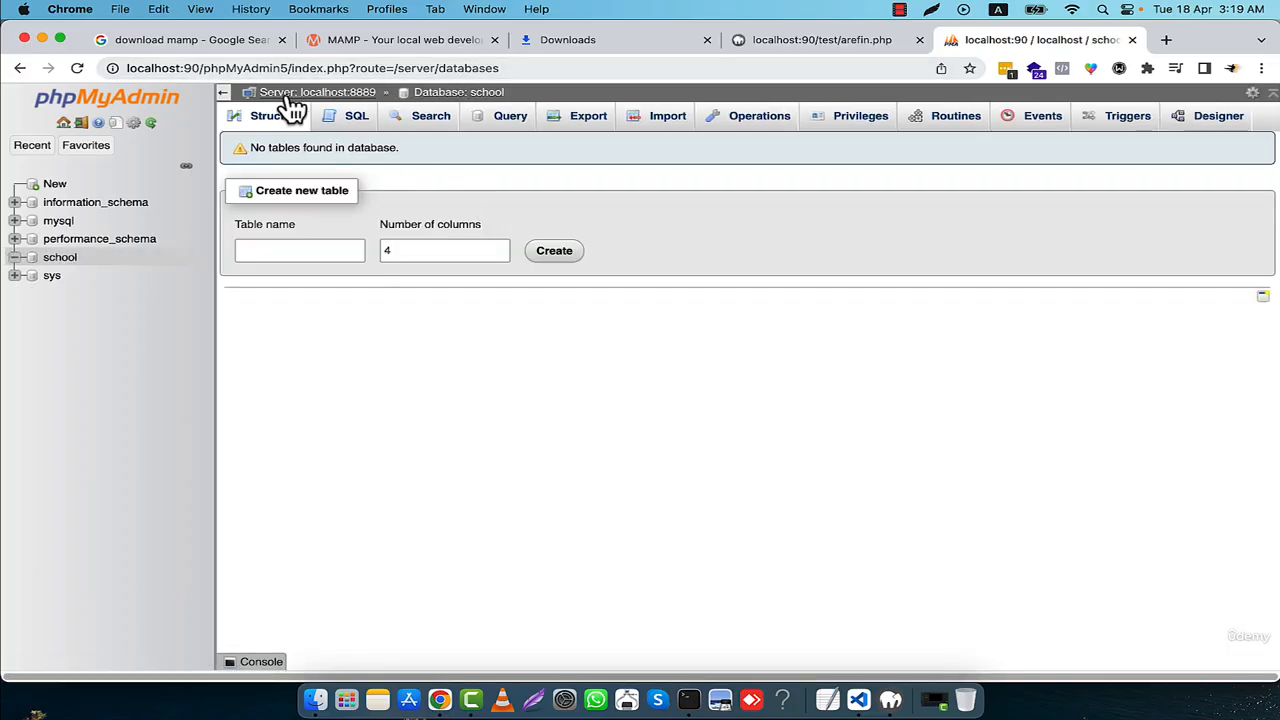
- Return to the PHP test page and look over its output
{"action": "left_click", "coordinate": [836, 42]}
{"action": "left_click_drag", "start_coordinate": [398, 150], "coordinate": [357, 162]}
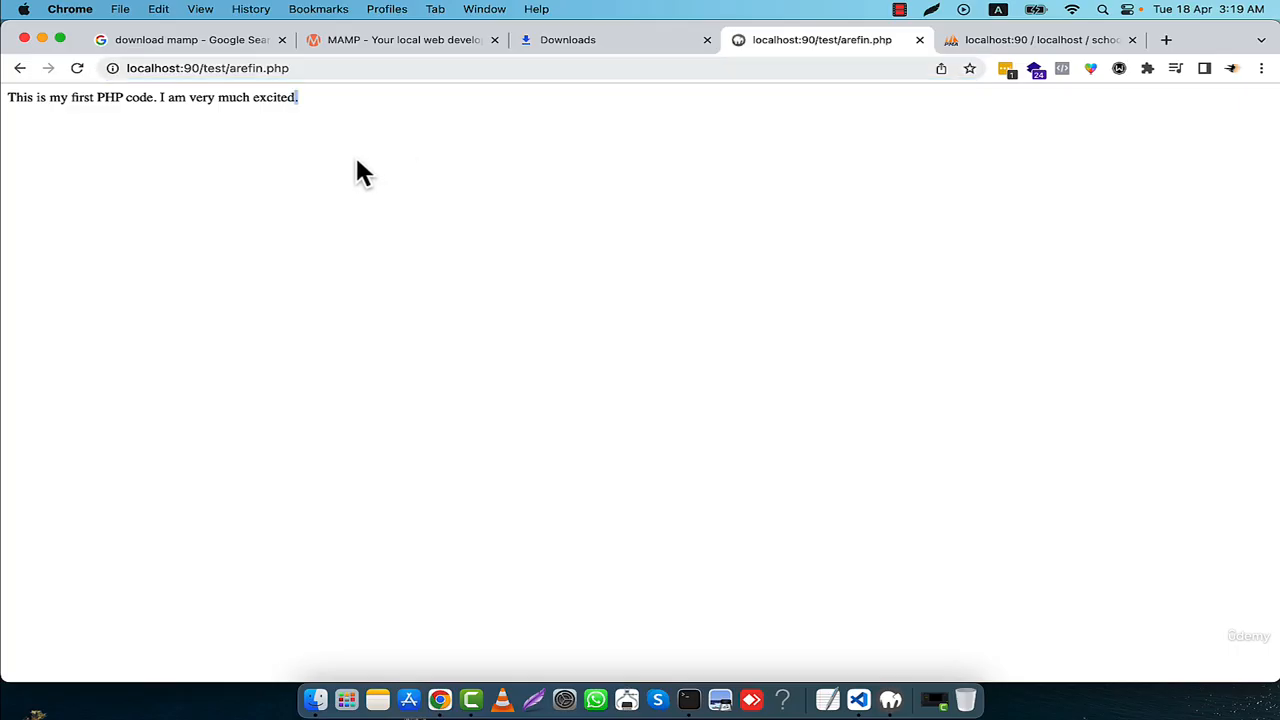